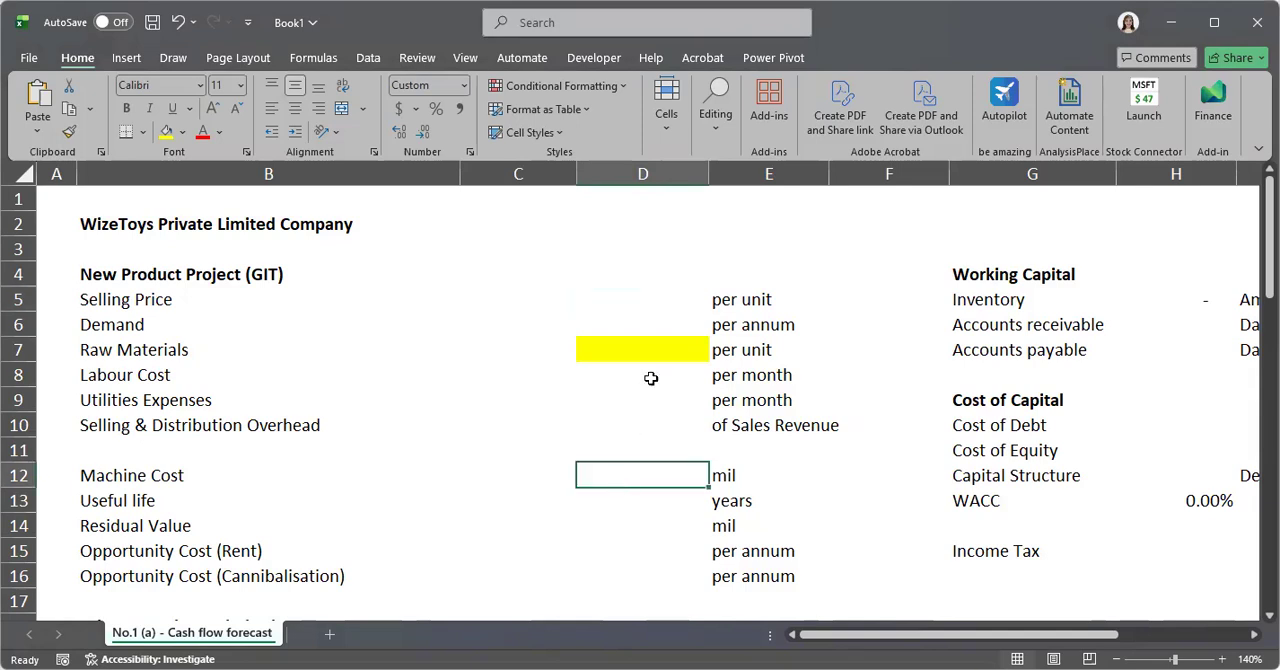
Enter a Selling Price of 90 per unit and a Demand of 72000 per annum for the new product project
left_click(654, 301)
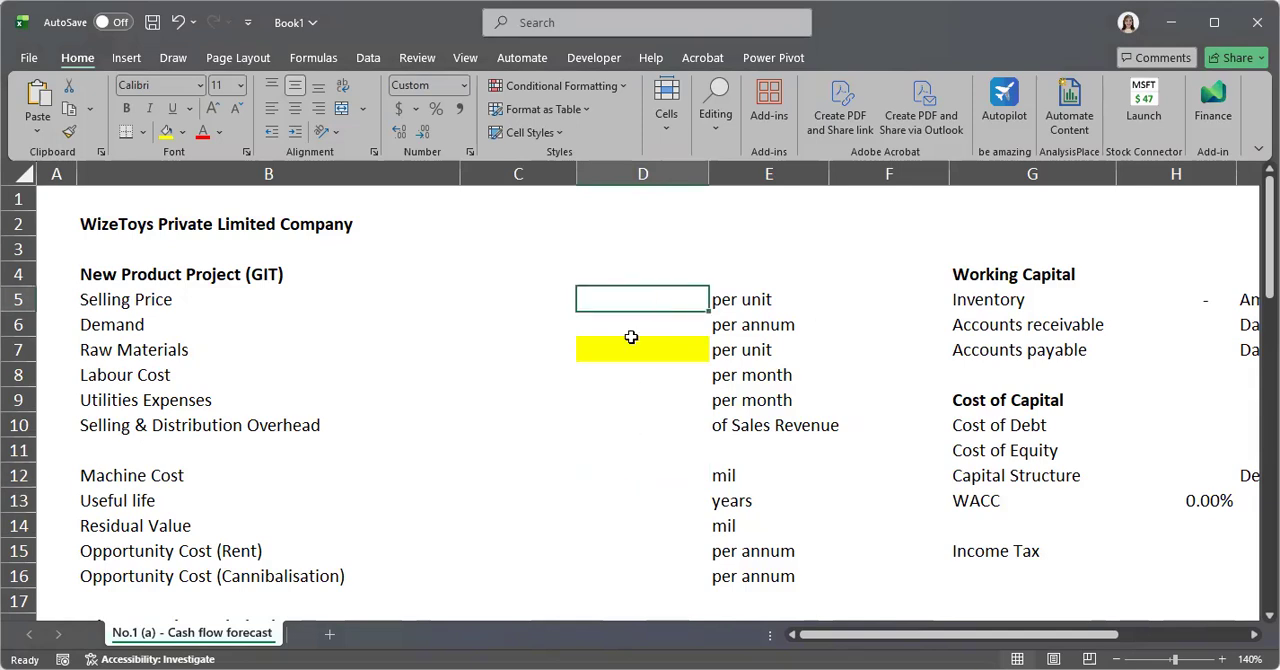
double_click(667, 299)
type("90")
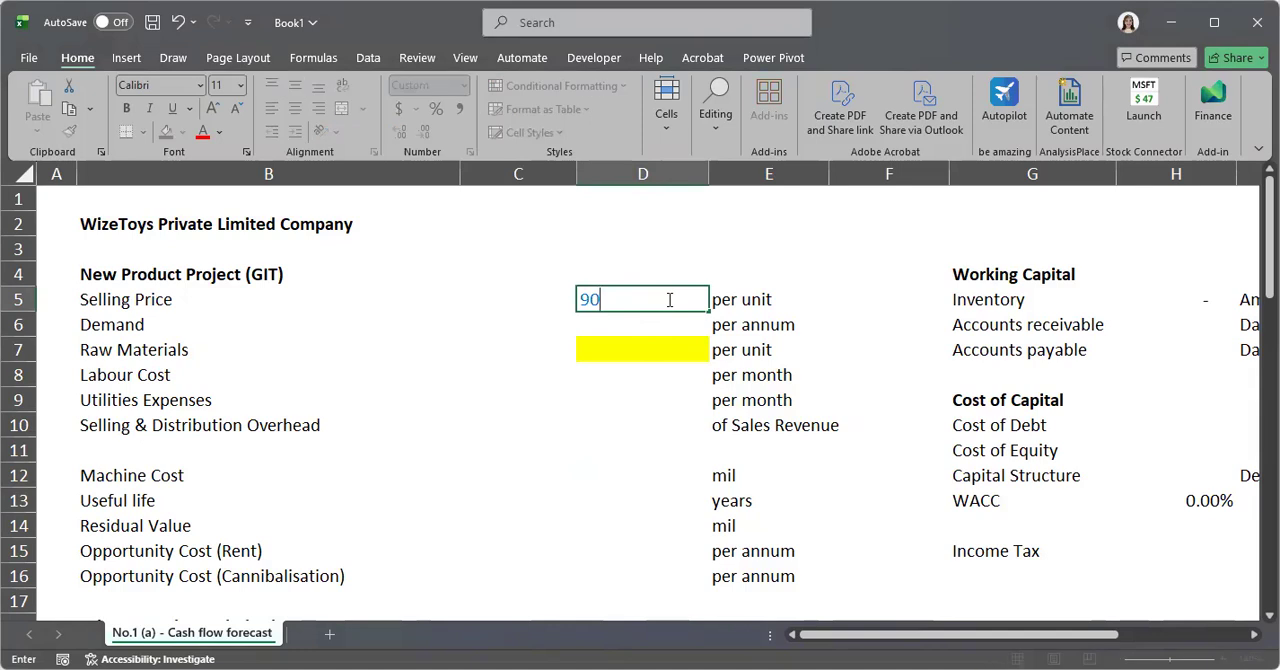
key("Return")
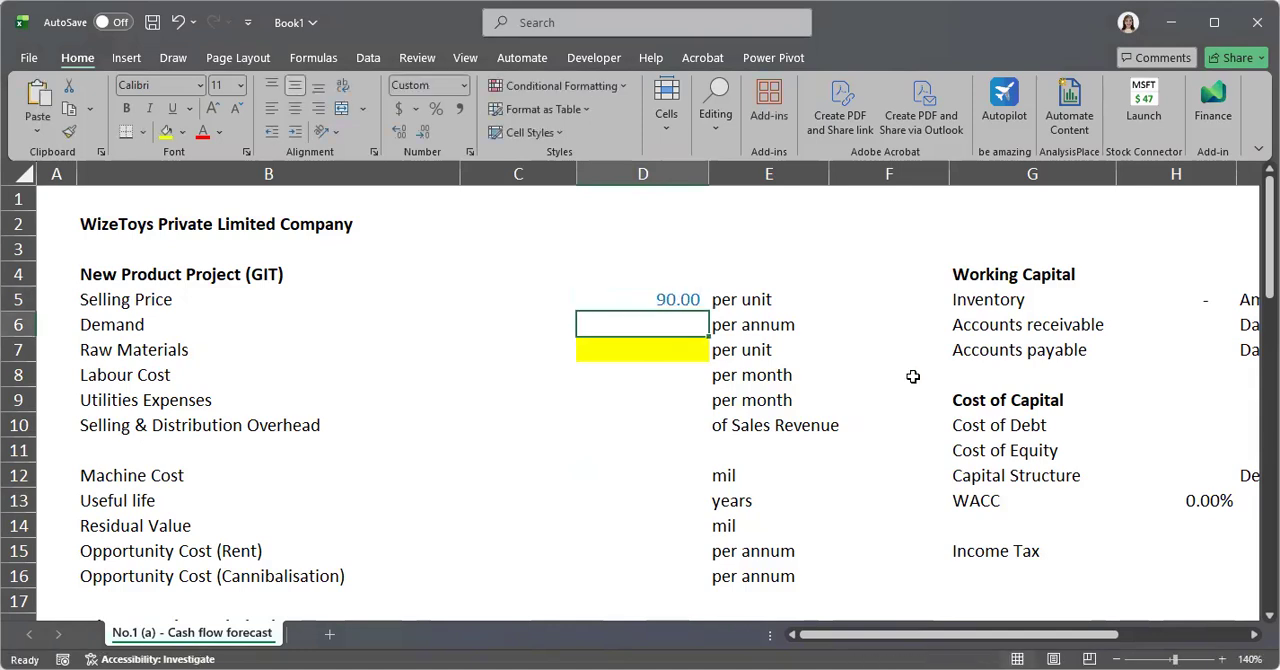
double_click(638, 326)
type("720")
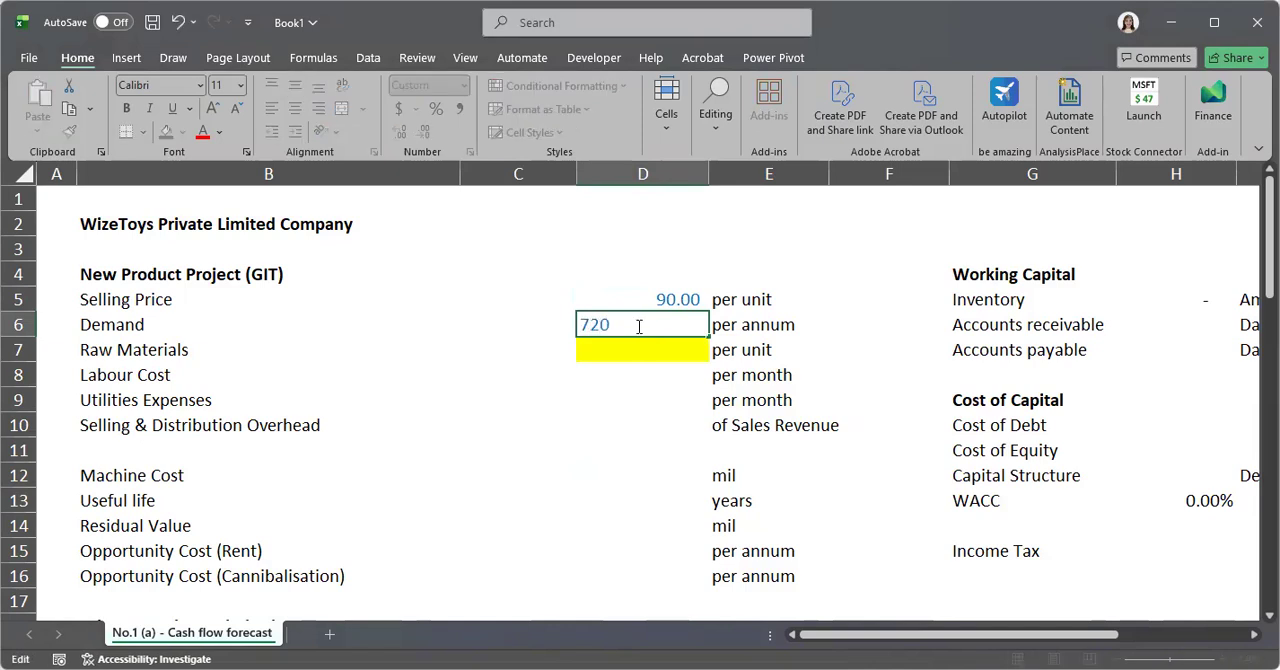
type("00")
key("Return")
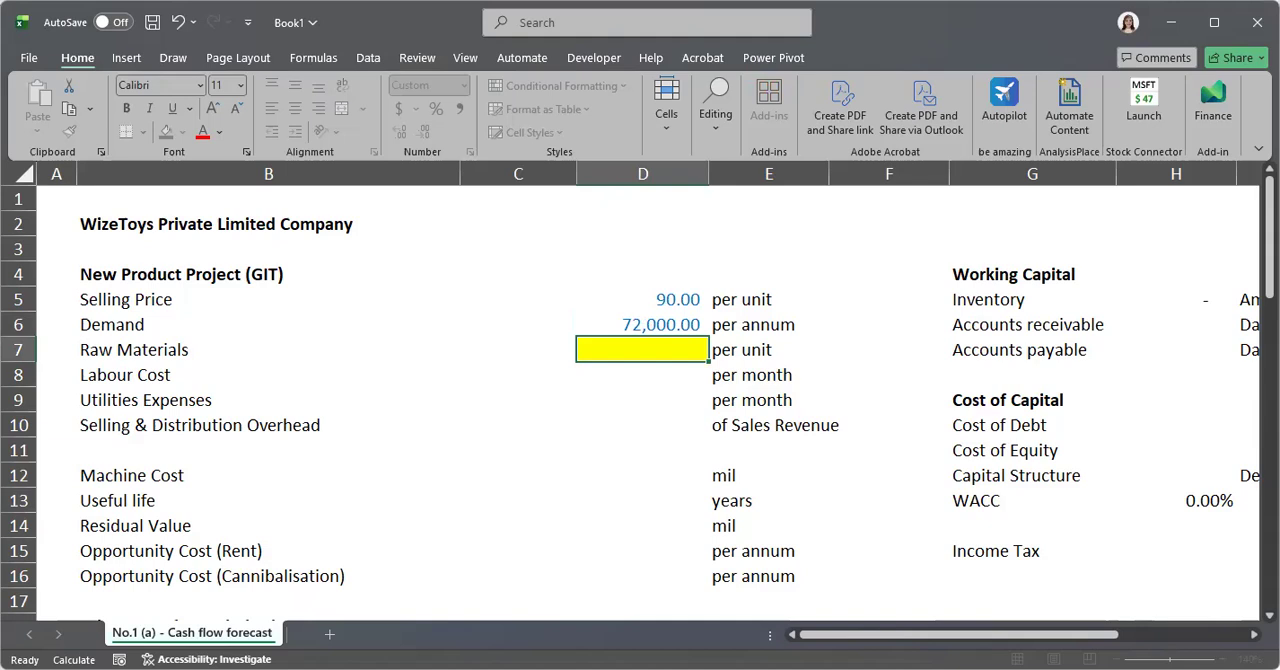
Enter a Raw Materials cost of 25 per unit in the highlighted cell D7
key("alt+Tab")
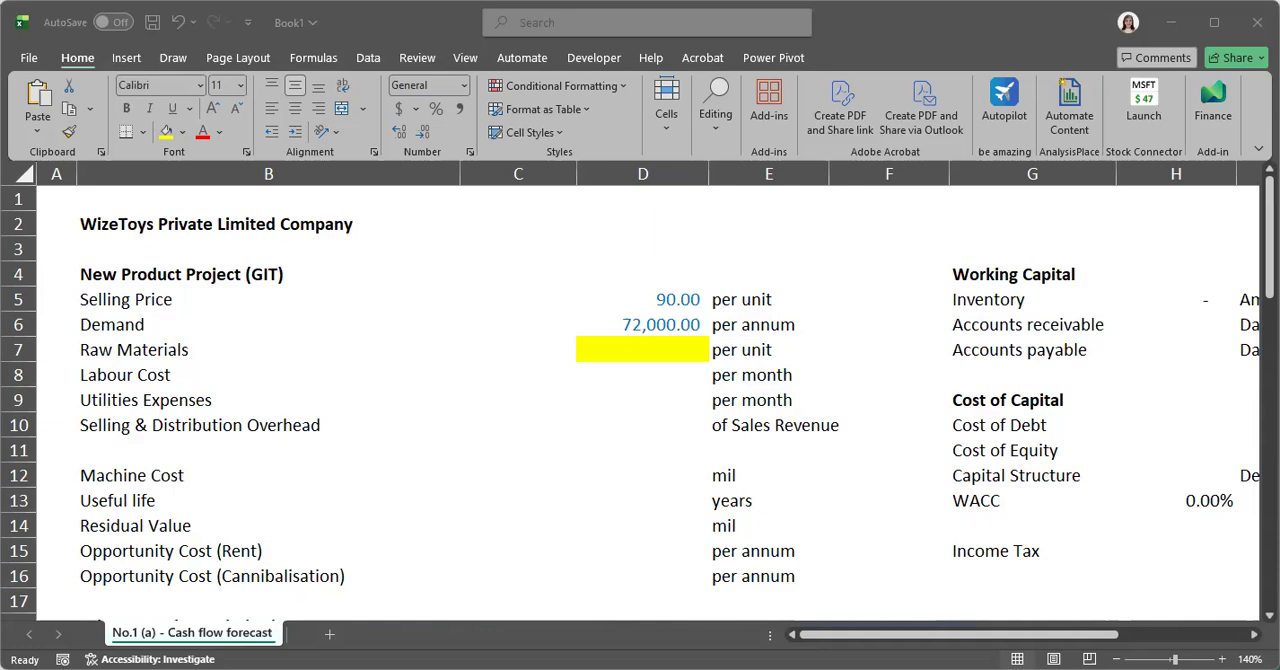
left_click(684, 355)
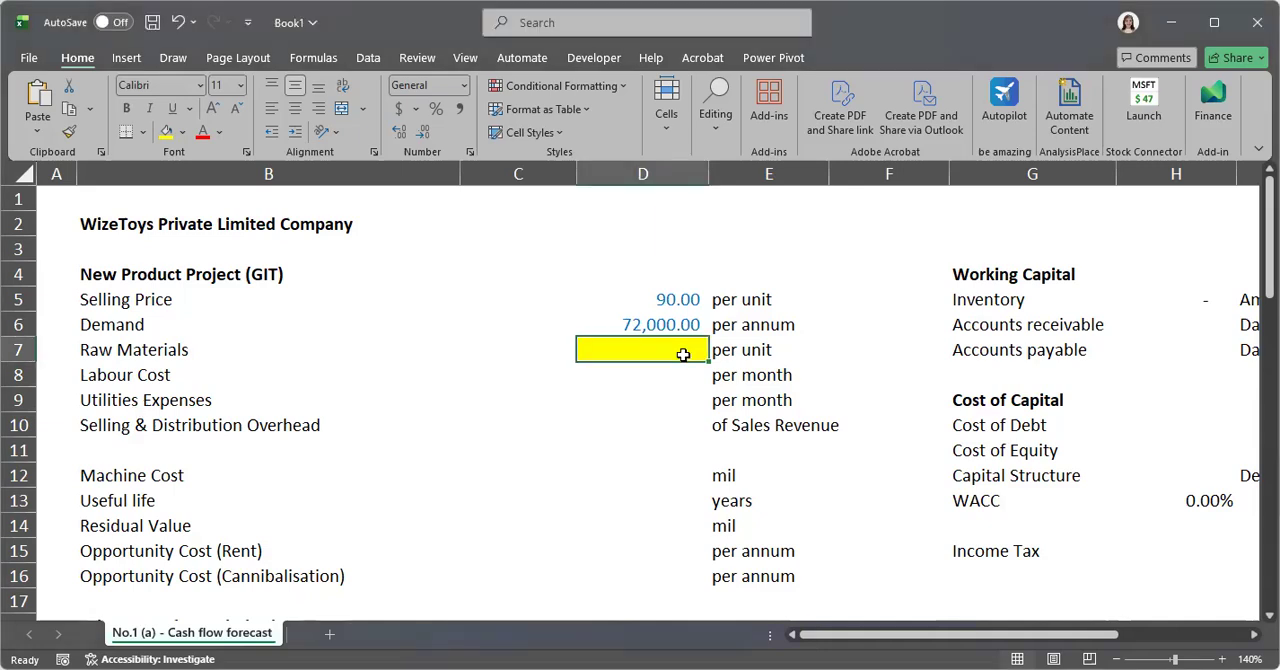
type("2")
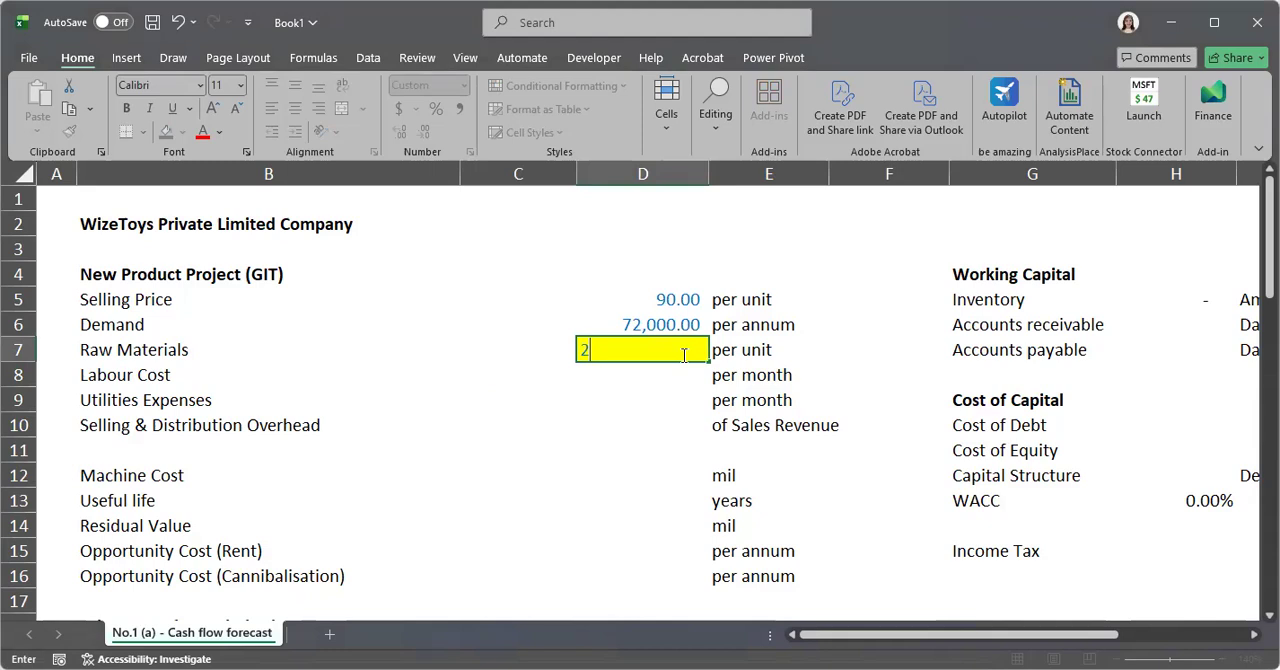
type("5")
key("Return")
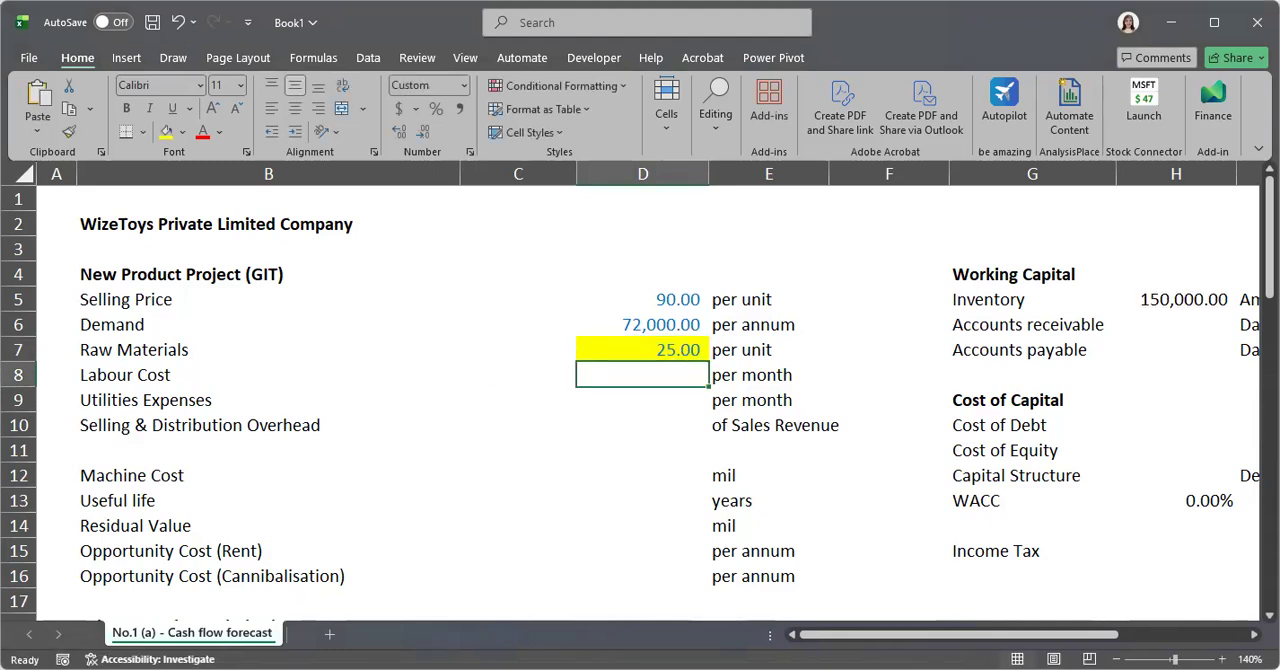
Set the Labour Cost in cell D8 to 90000 per month
key("alt+Tab")
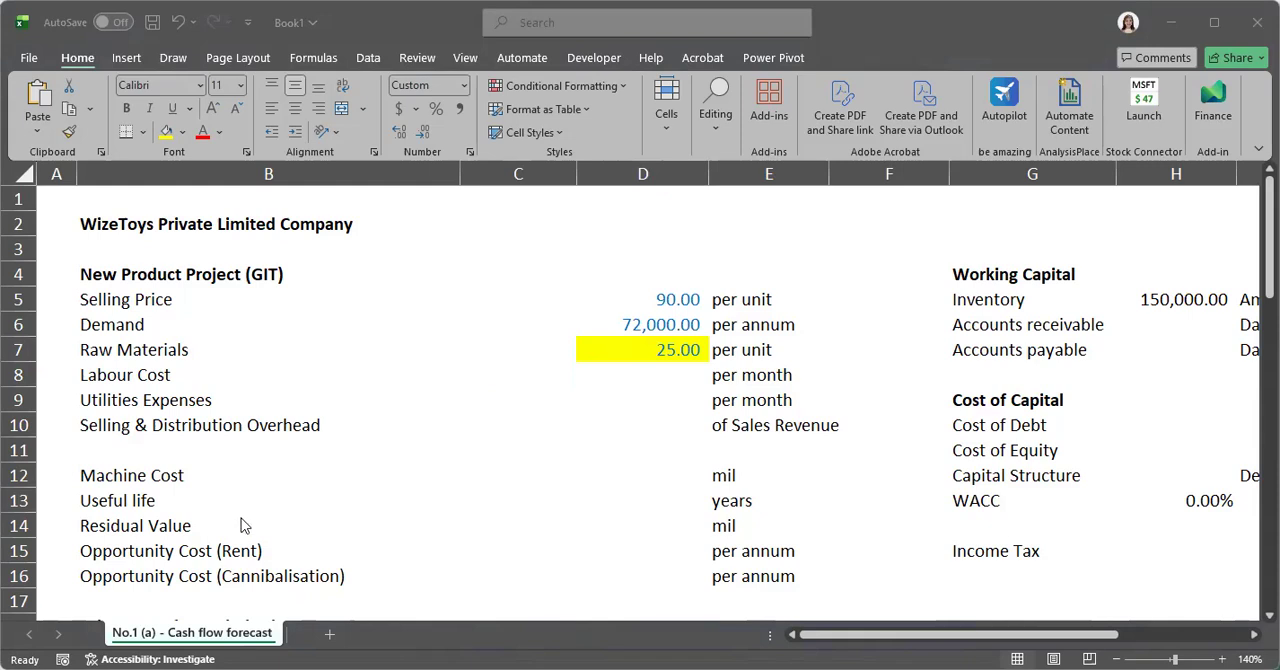
left_click(630, 366)
double_click(630, 366)
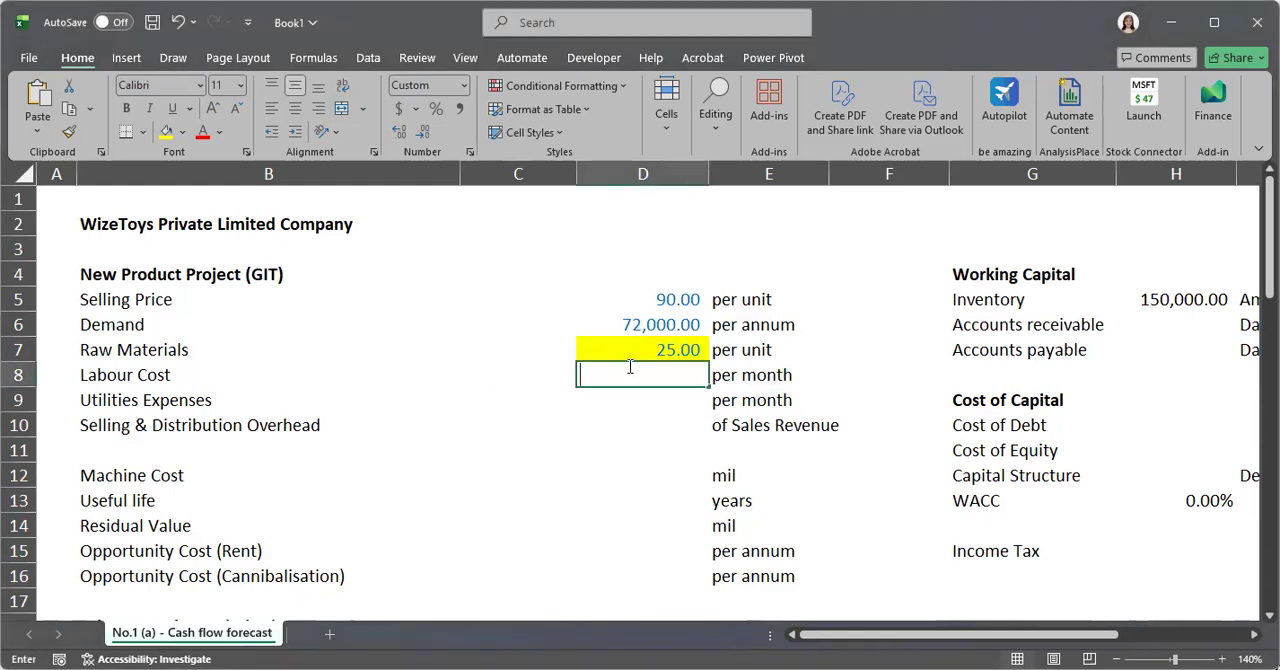
type("9000")
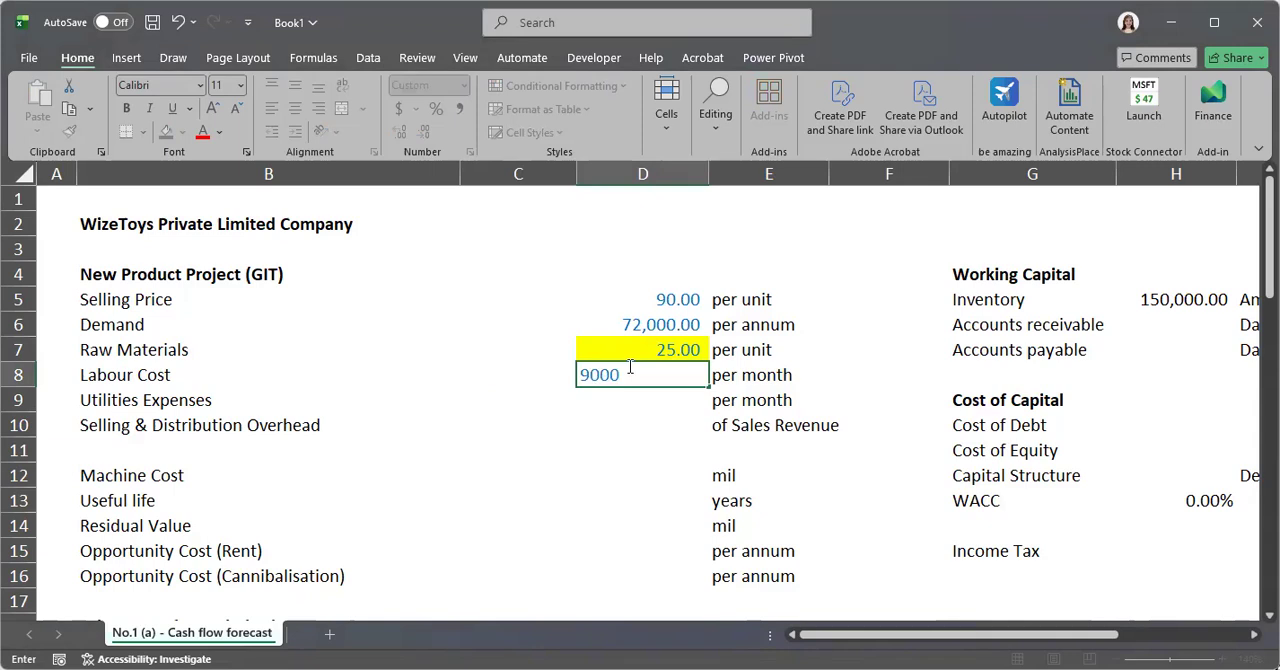
type("0")
key("Return")
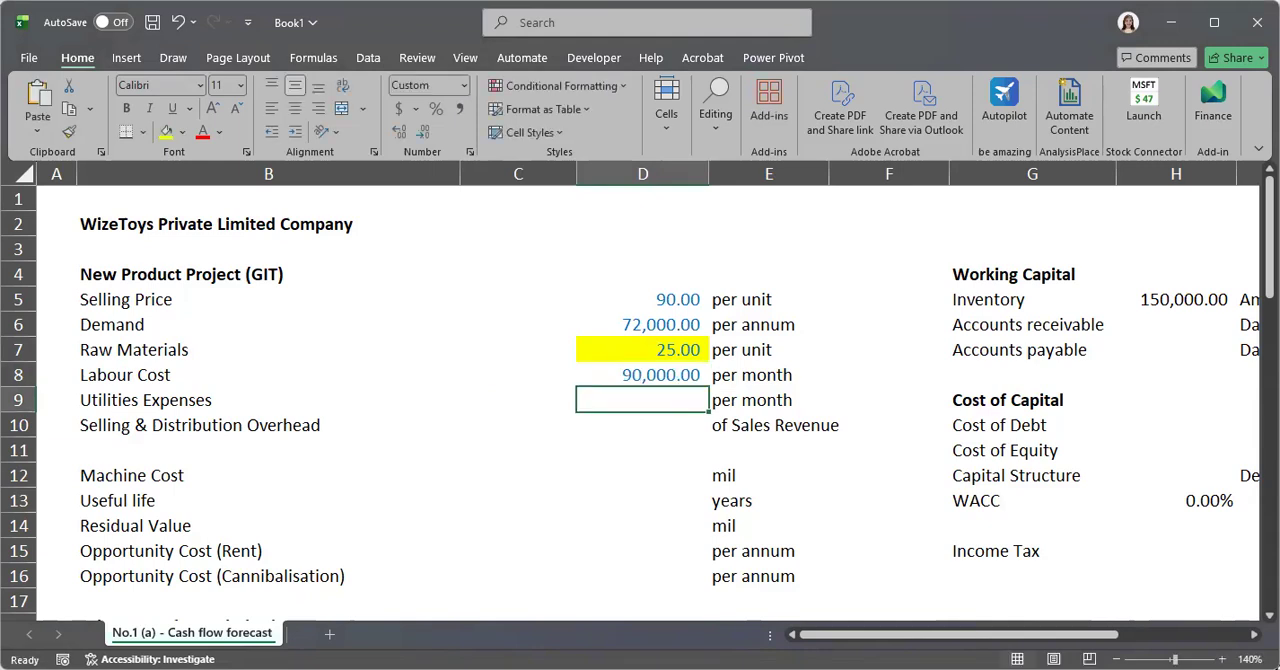
Enter Utilities Expenses of 20000 per month and a Selling & Distribution Overhead of 1% of sales revenue
double_click(639, 400)
type("20000")
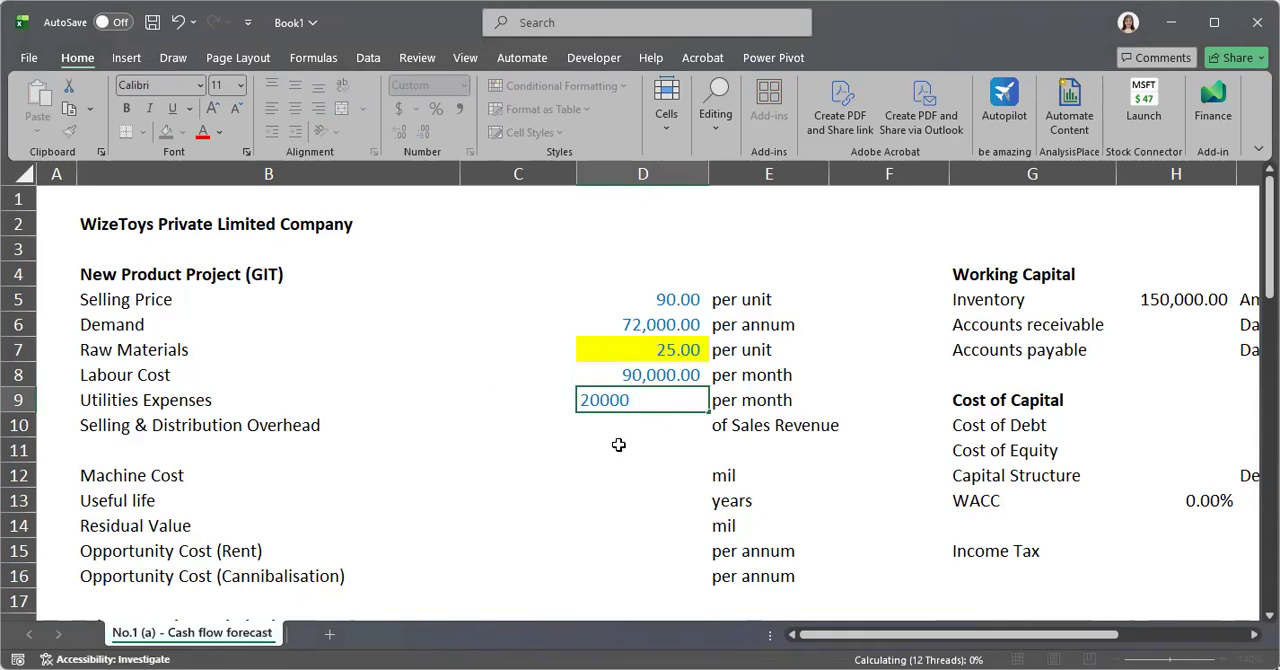
key("Return")
key("Return")
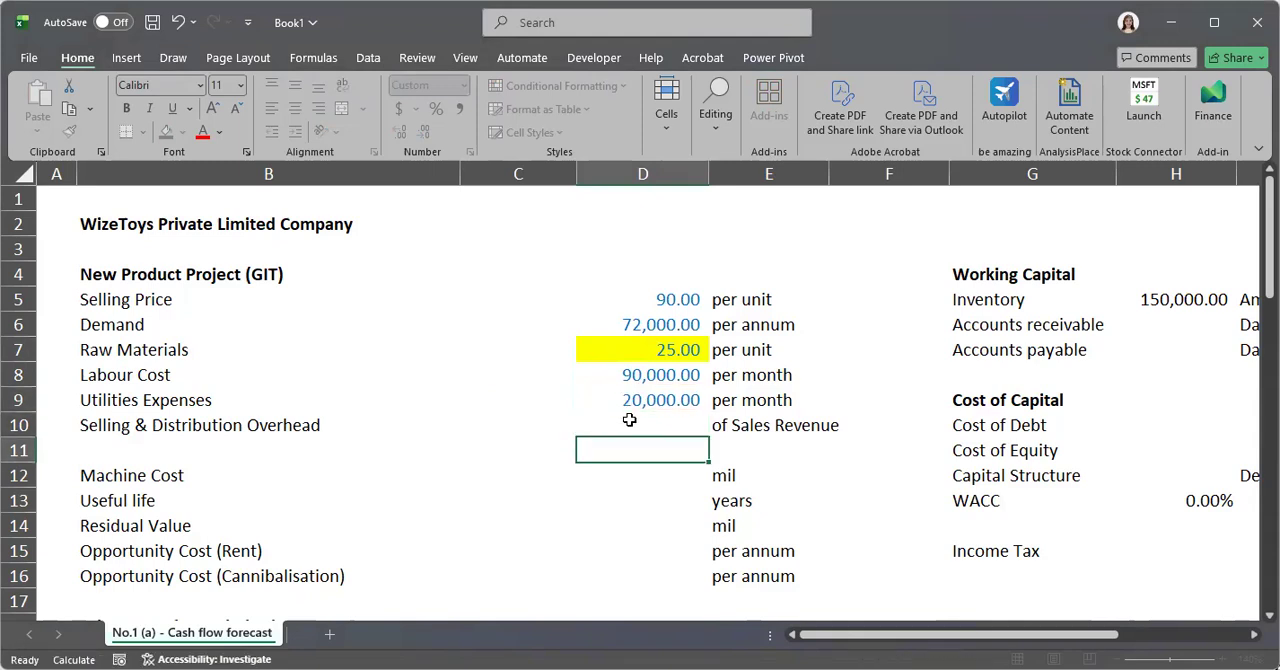
left_click(632, 420)
type("1%")
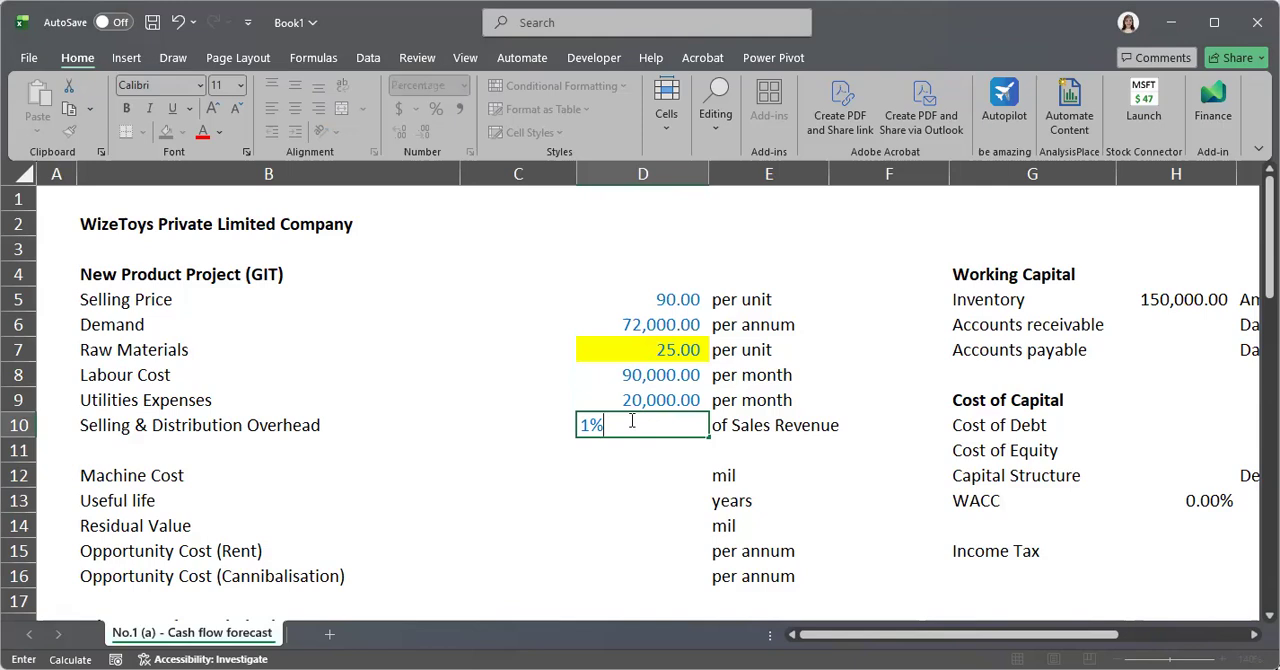
key("Return")
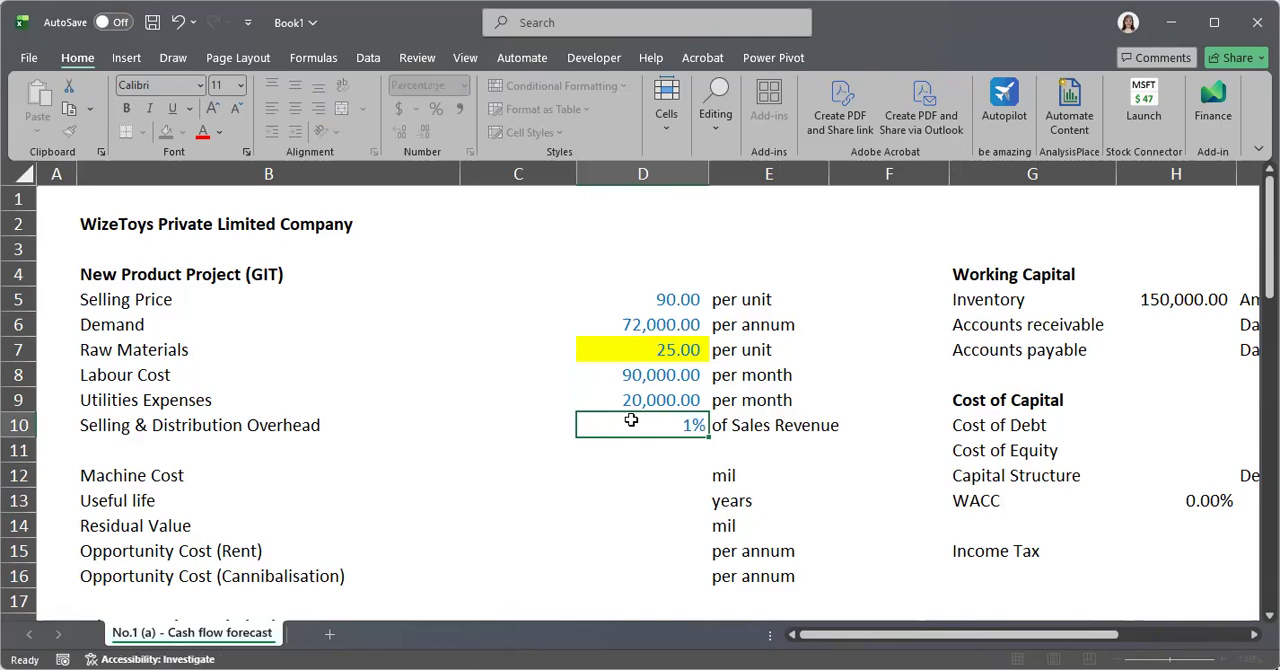
Enter a Machine Cost of 20 mil and a Useful life of 10 years
left_click(650, 520)
left_click(643, 472)
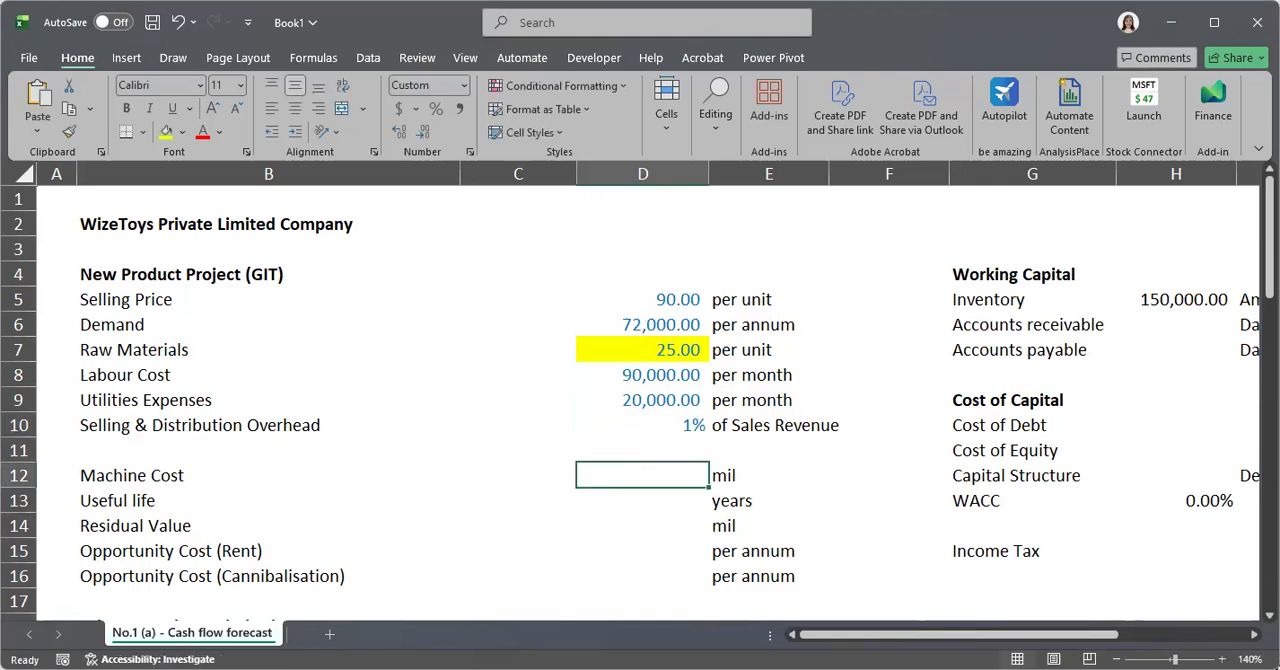
key("alt+Tab")
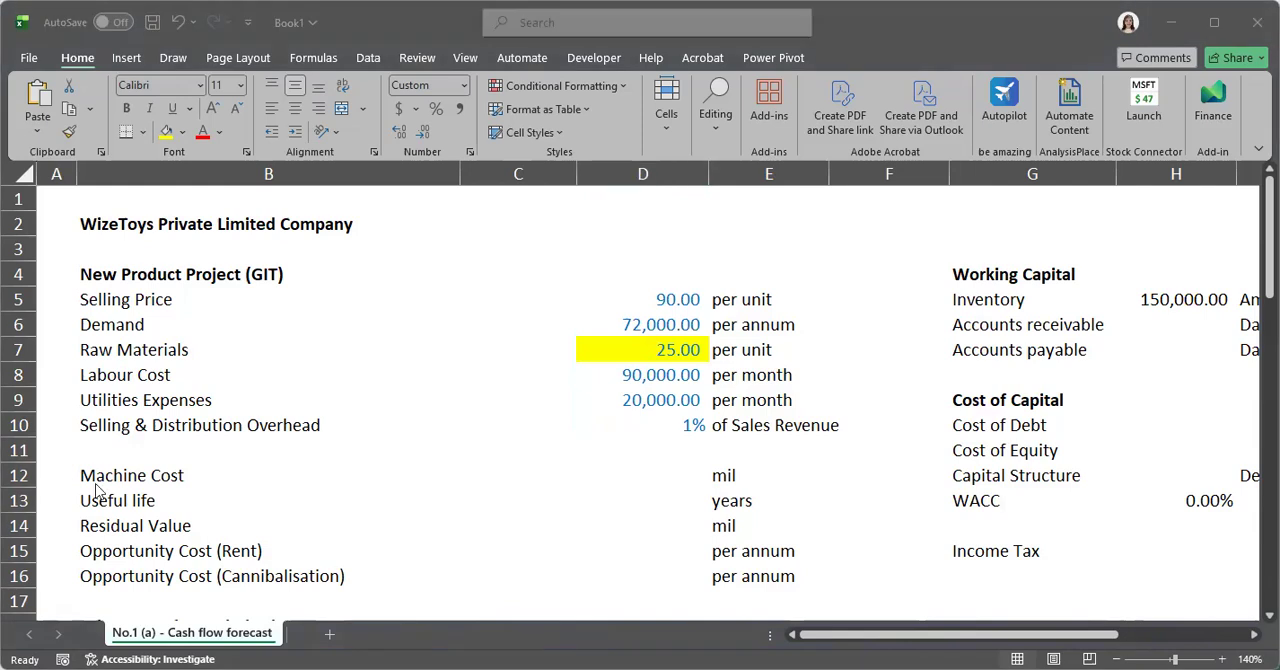
left_click(666, 477)
type("20")
key("Return")
double_click(684, 494)
type("10")
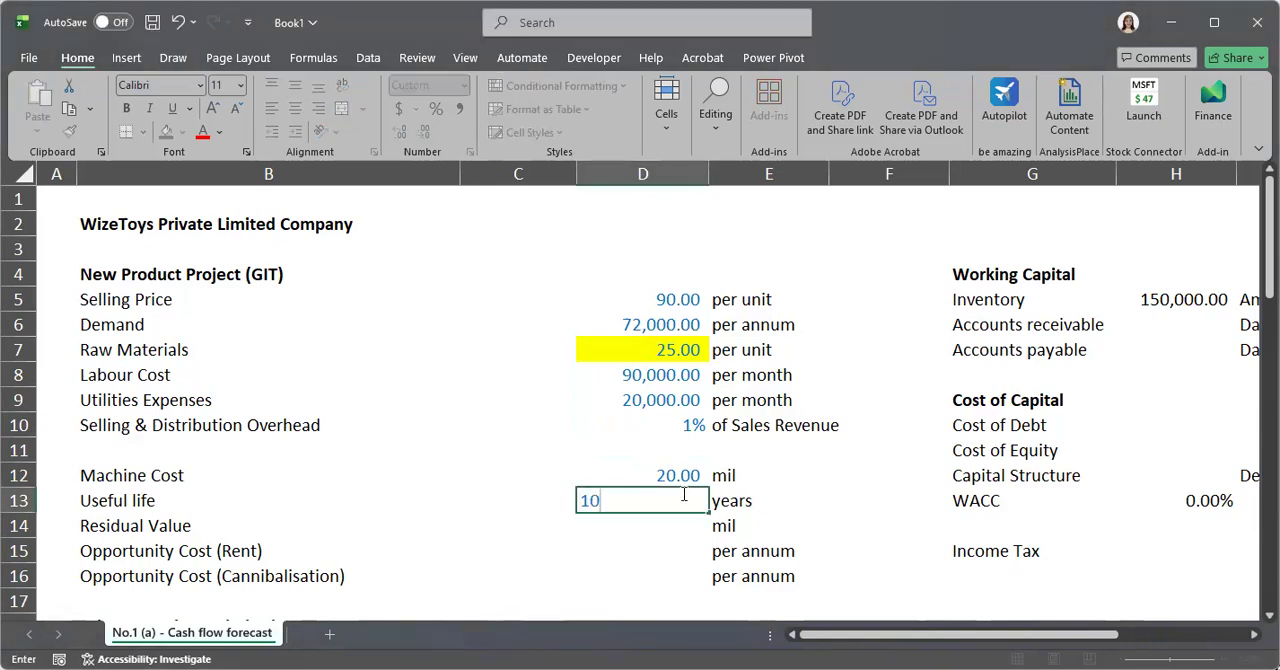
left_click(582, 546)
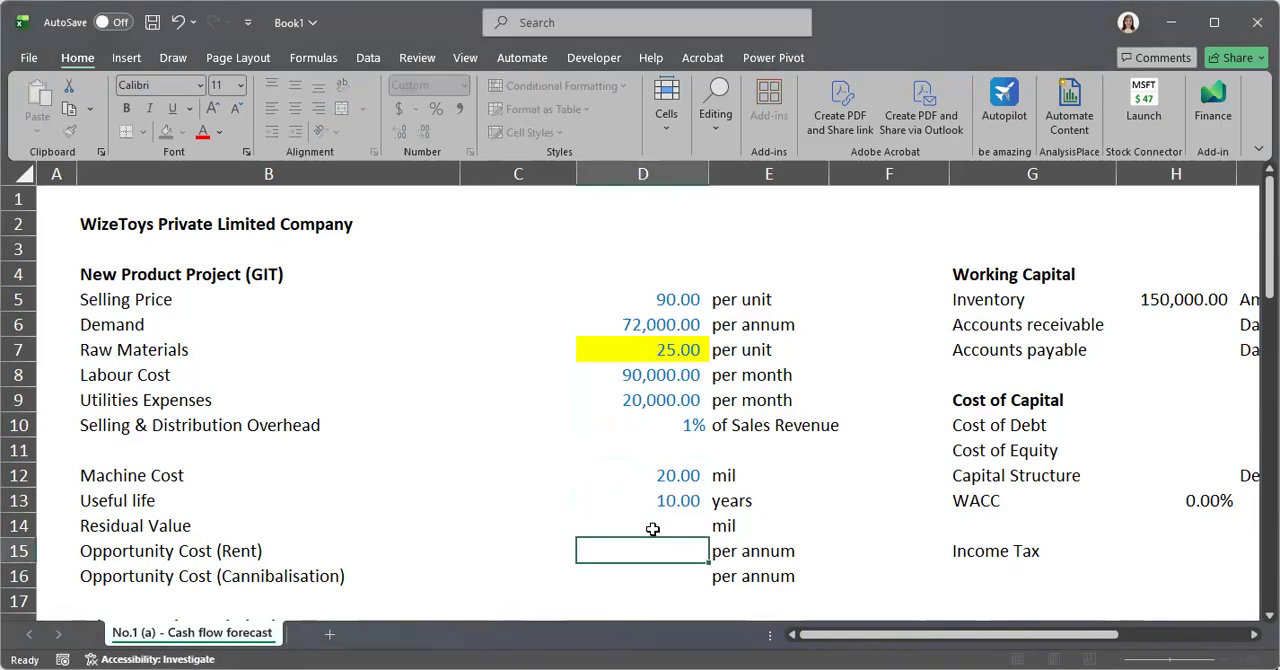
Enter a machine Residual Value of 1 mil in cell D14
left_click(652, 529)
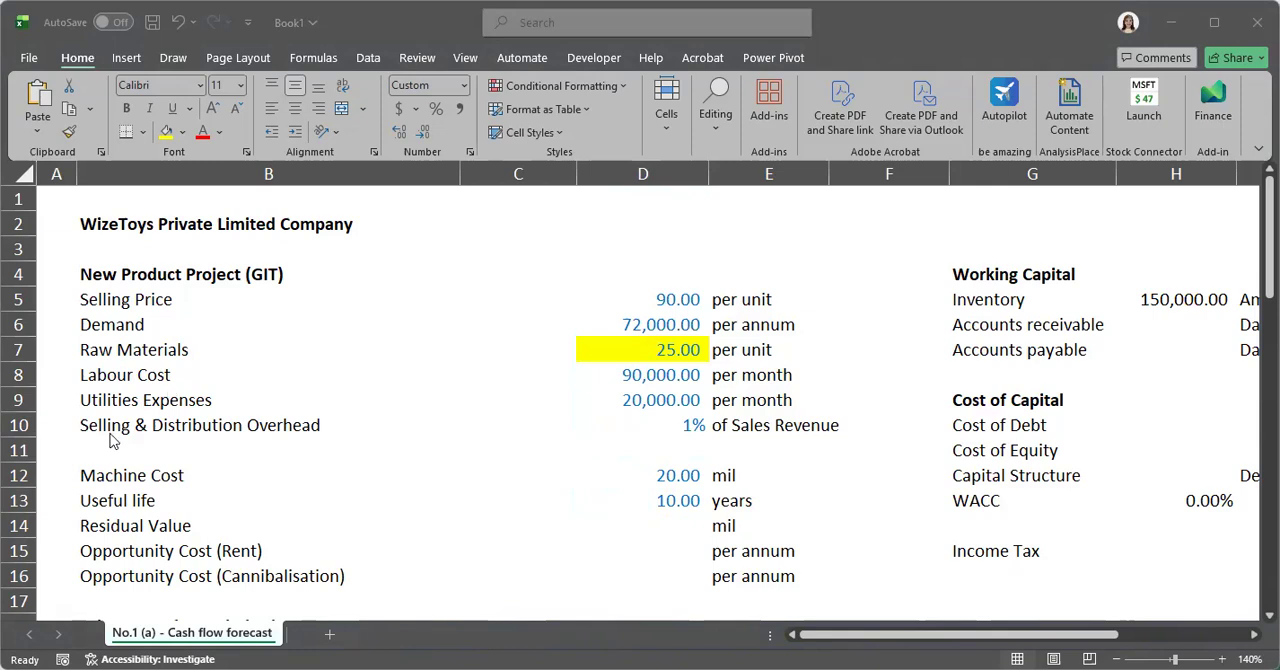
left_click(636, 520)
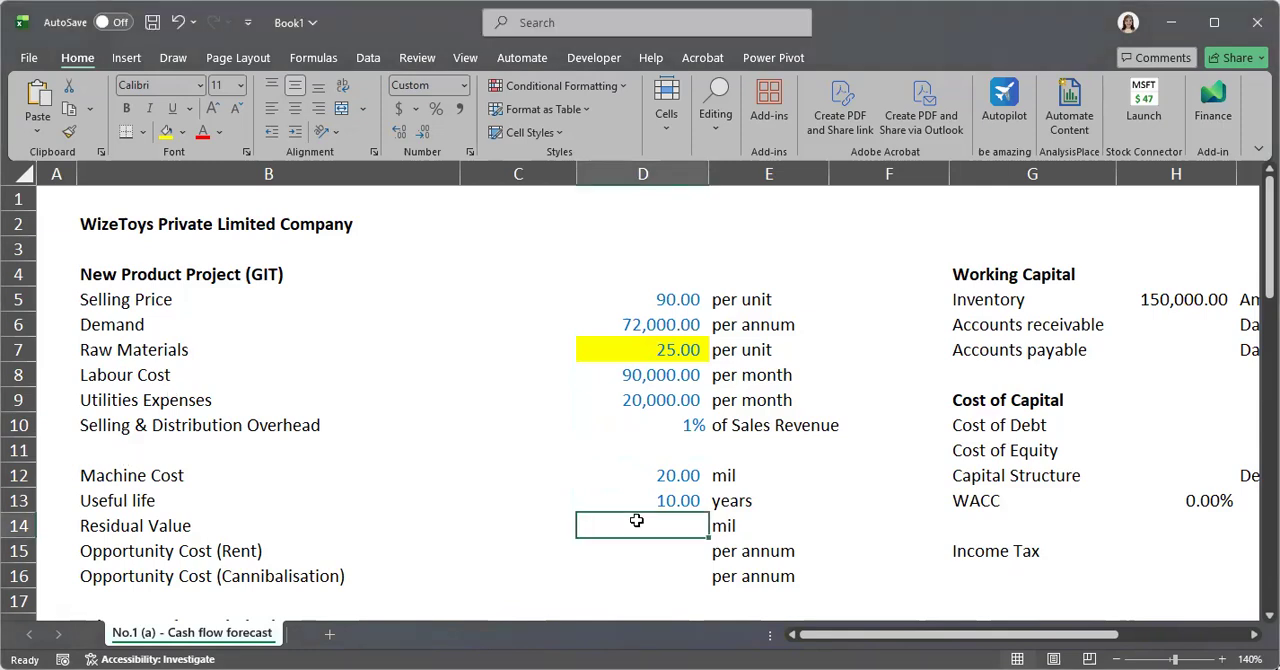
type("1")
left_click(620, 588)
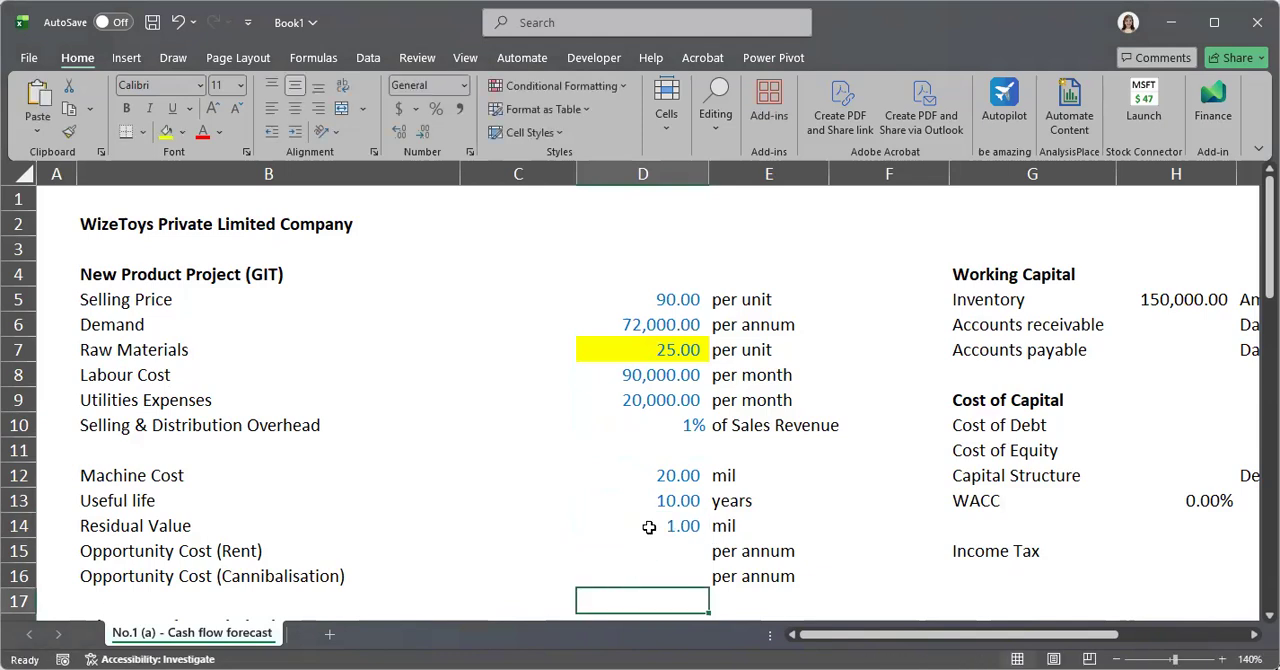
left_click(649, 527)
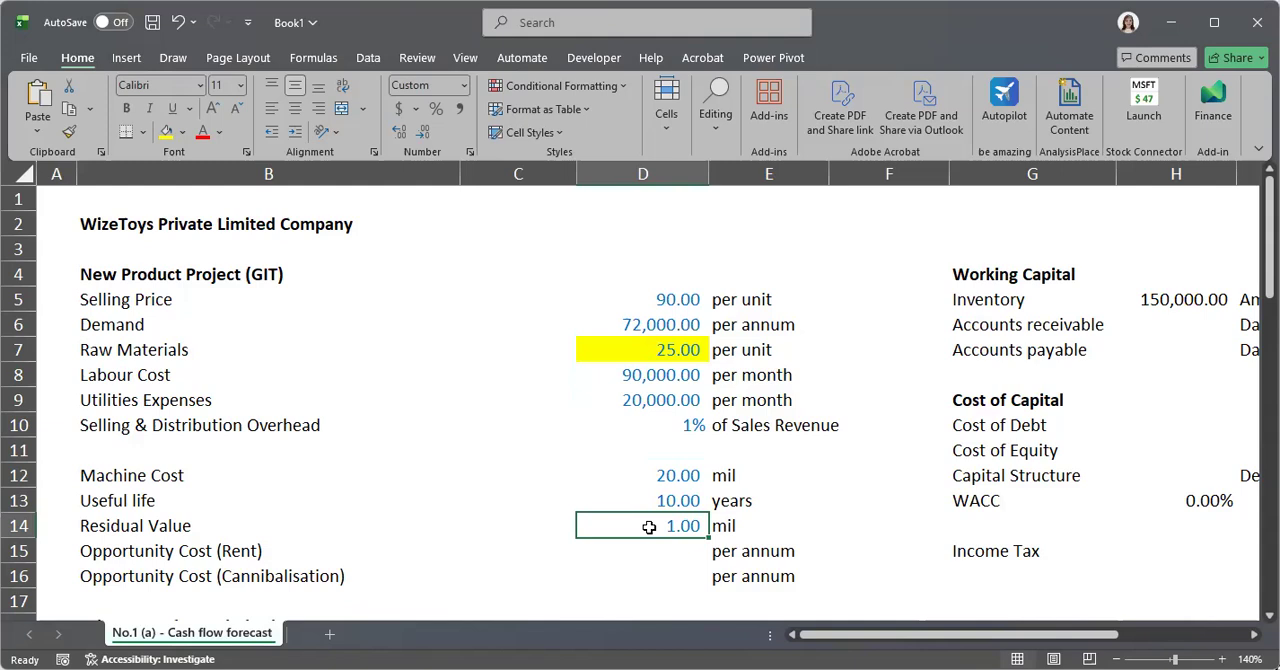
Enter an Opportunity Cost (Rent) of 180000 per annum in cell D15
left_click(637, 556)
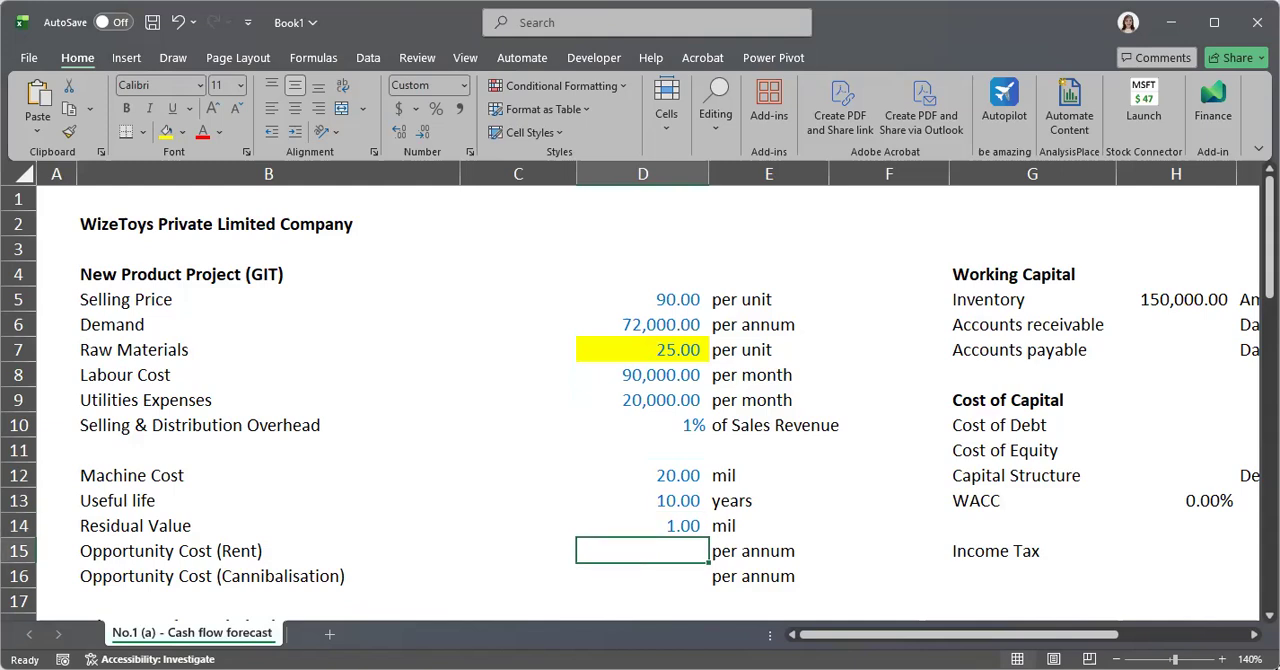
key("alt+Tab")
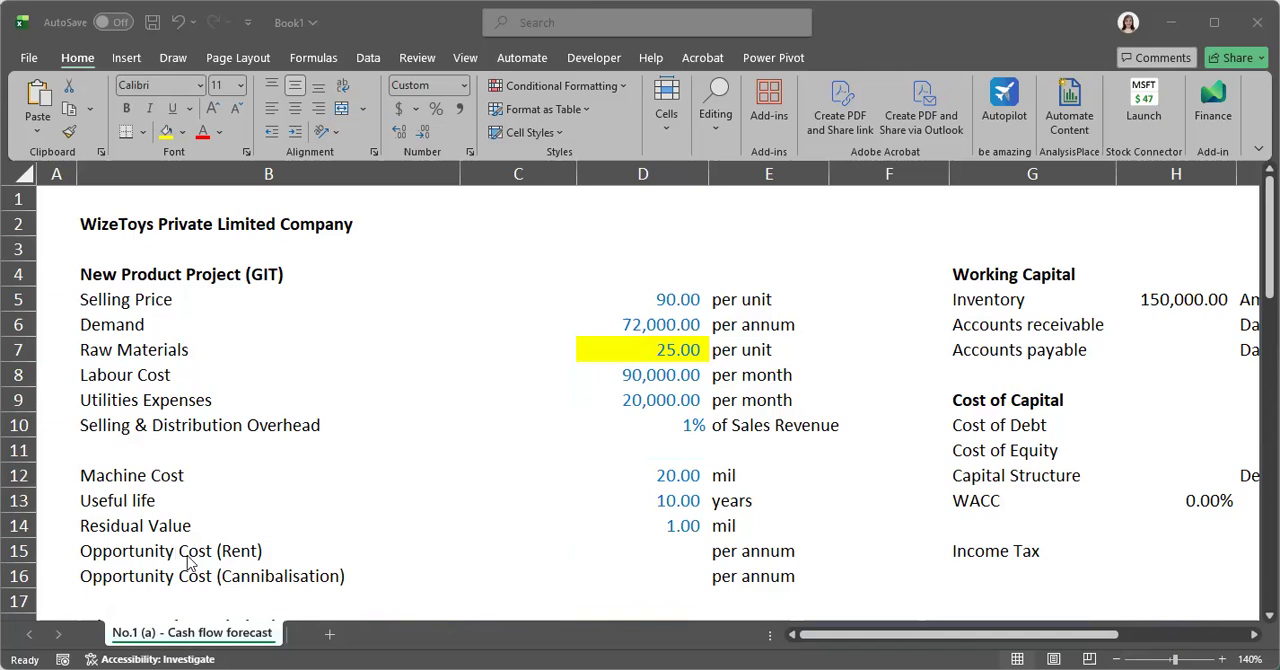
left_click(364, 551)
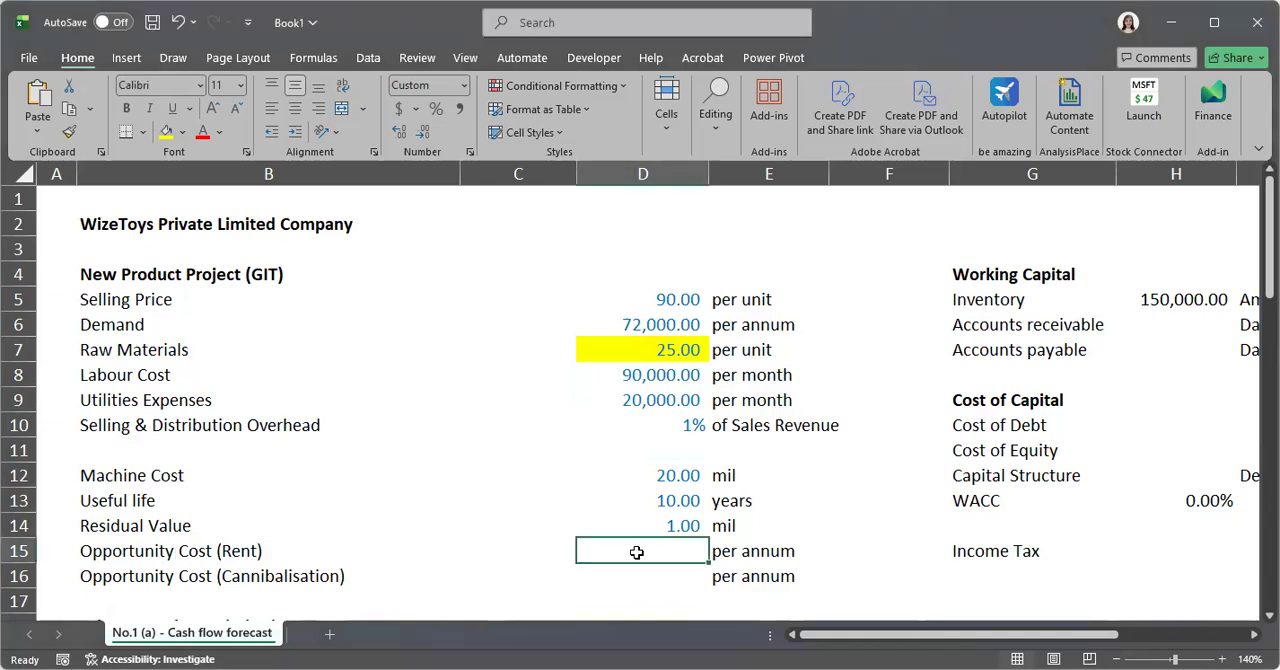
type("a180")
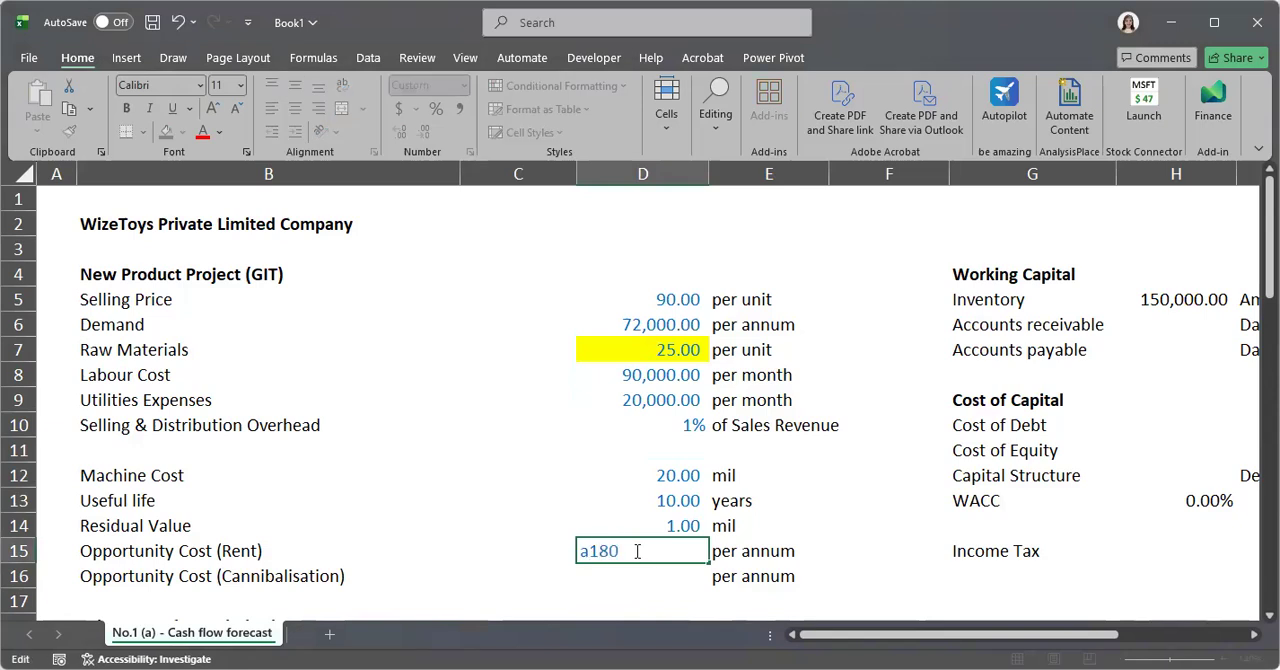
key("Left")
key("Left")
key("Left")
key("BackSpace")
type("80000")
key("Return")
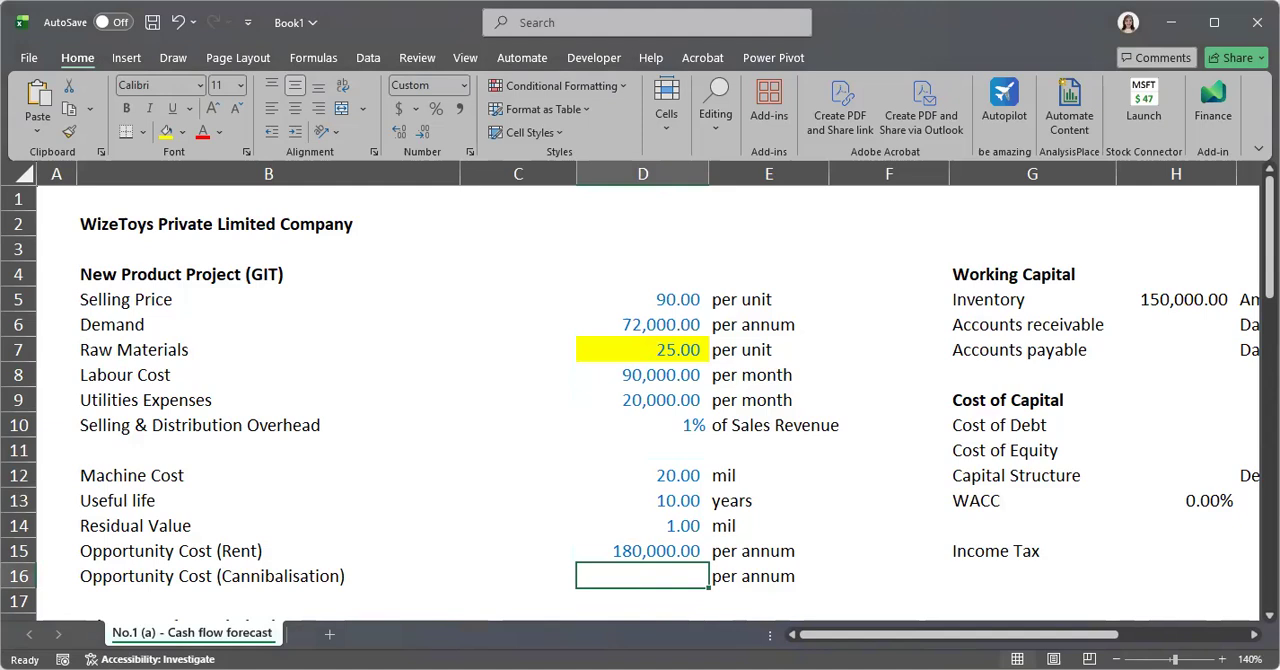
Set the Opportunity Cost (Cannibalisation) in cell D16 to 80000 per annum
key("alt+Tab")
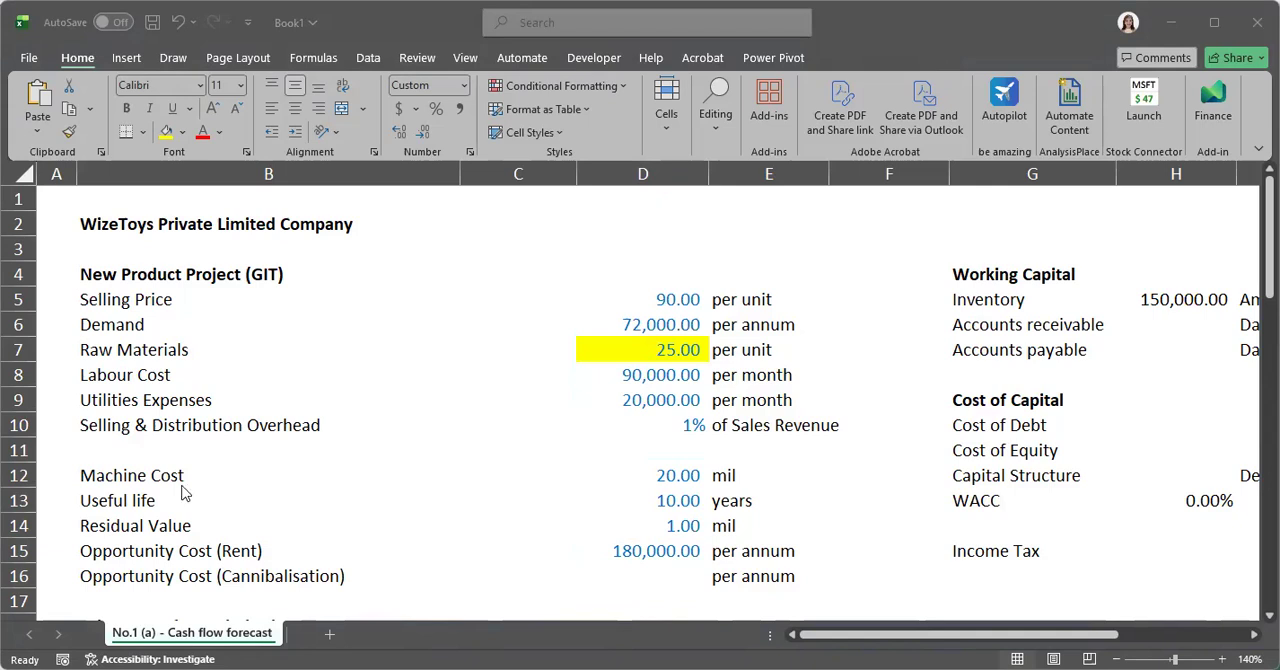
left_click(635, 575)
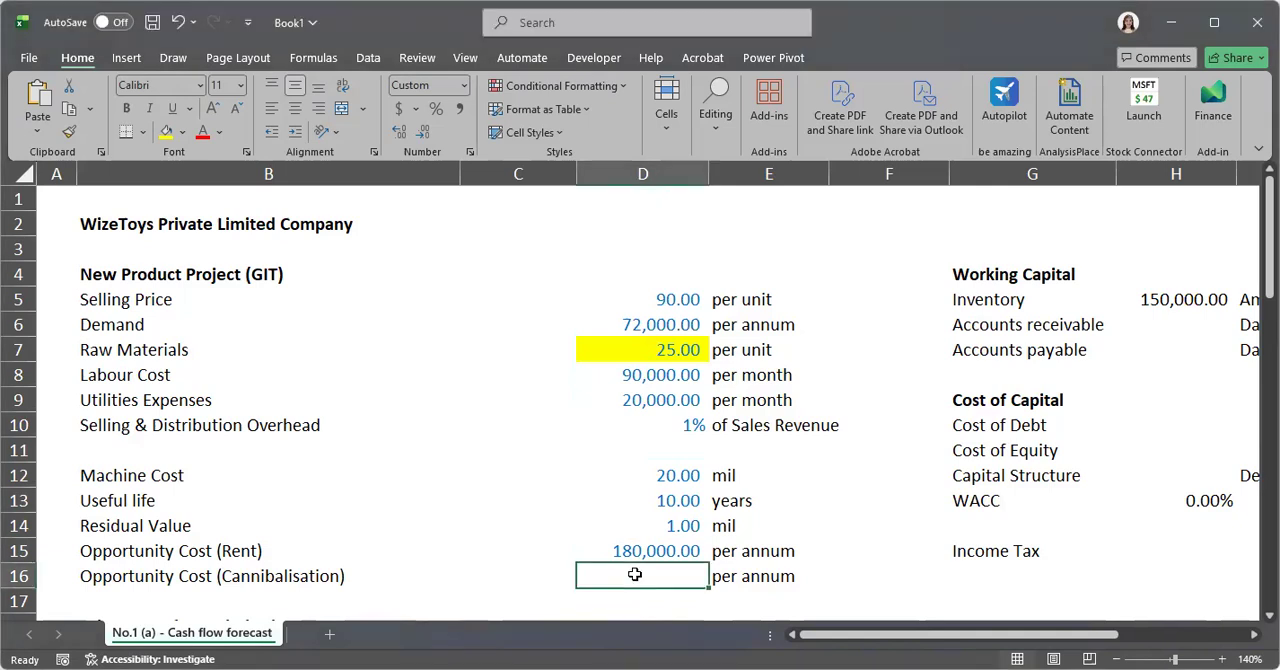
double_click(636, 578)
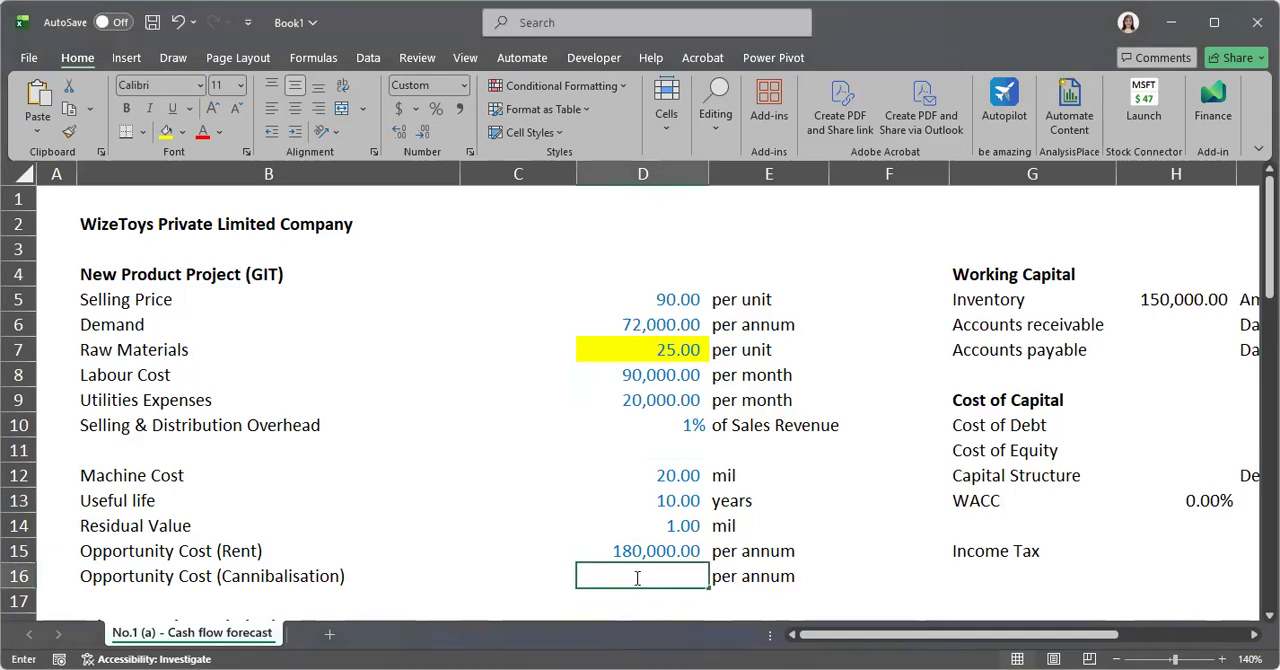
type("8000")
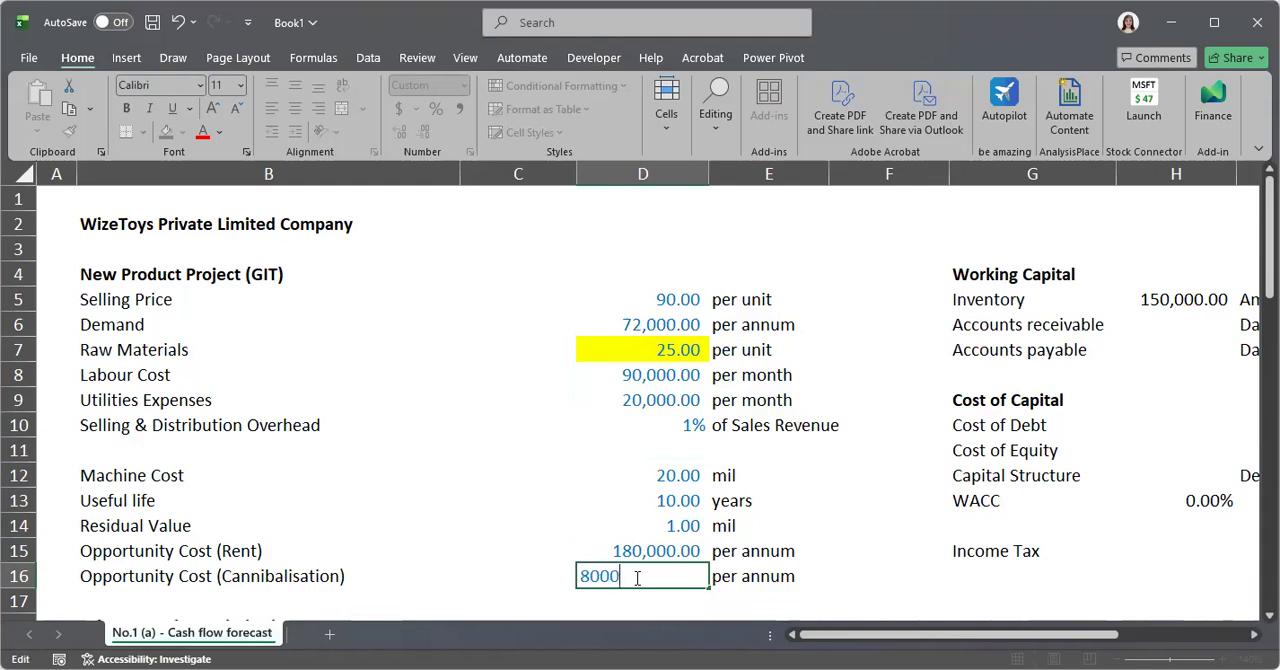
type("00")
key("ctrl+Return")
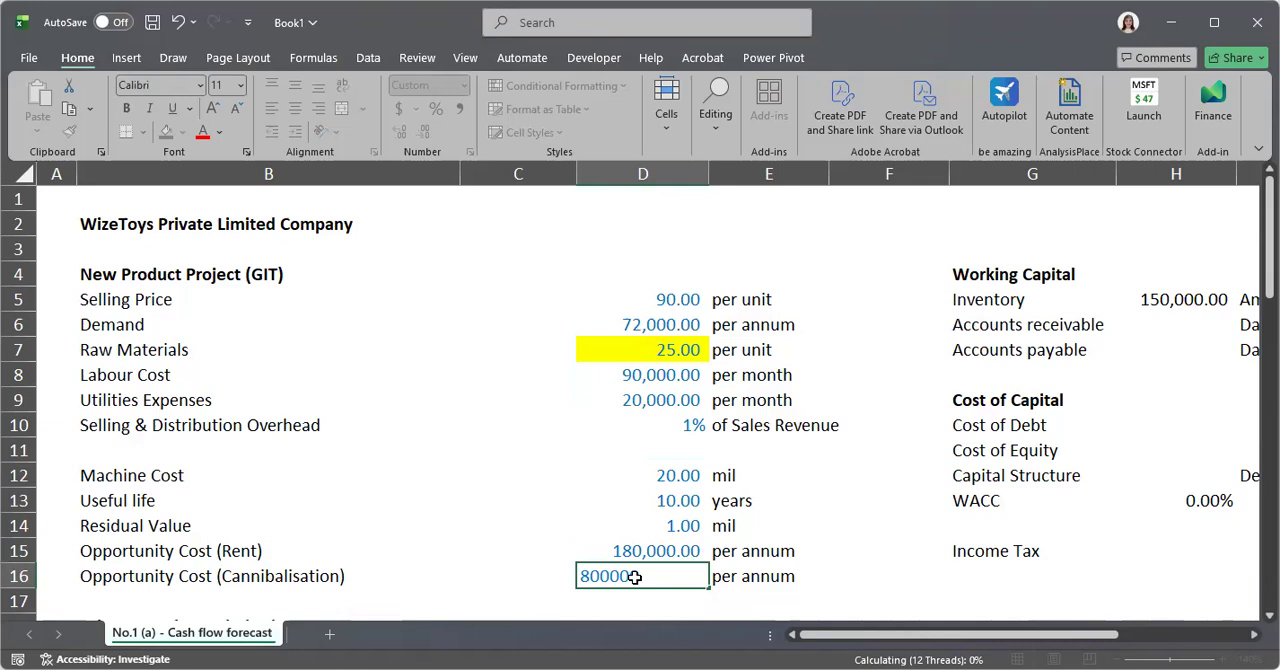
Enter 40 days for Accounts receivable in cell H6 of the Working Capital section
key("Right")
key("Right")
key("Right")
key("Right")
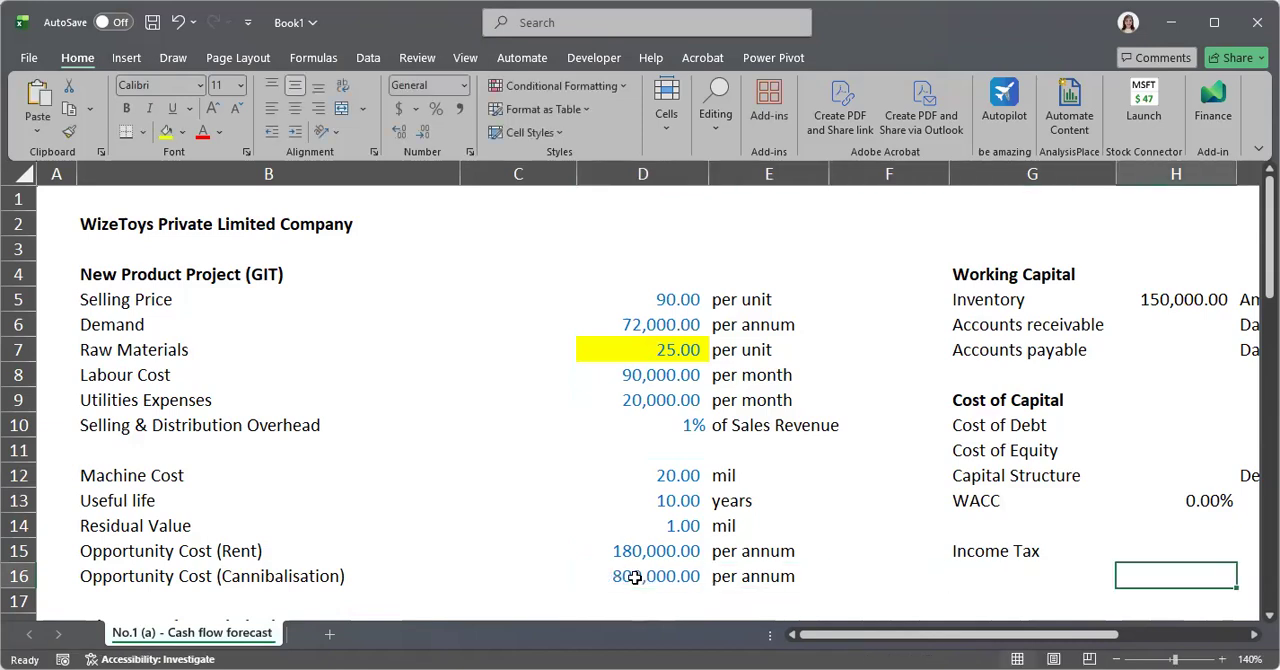
key("Right")
key("Up")
key("Up")
key("Up")
key("Up")
key("Up")
key("Up")
key("Up")
key("Up")
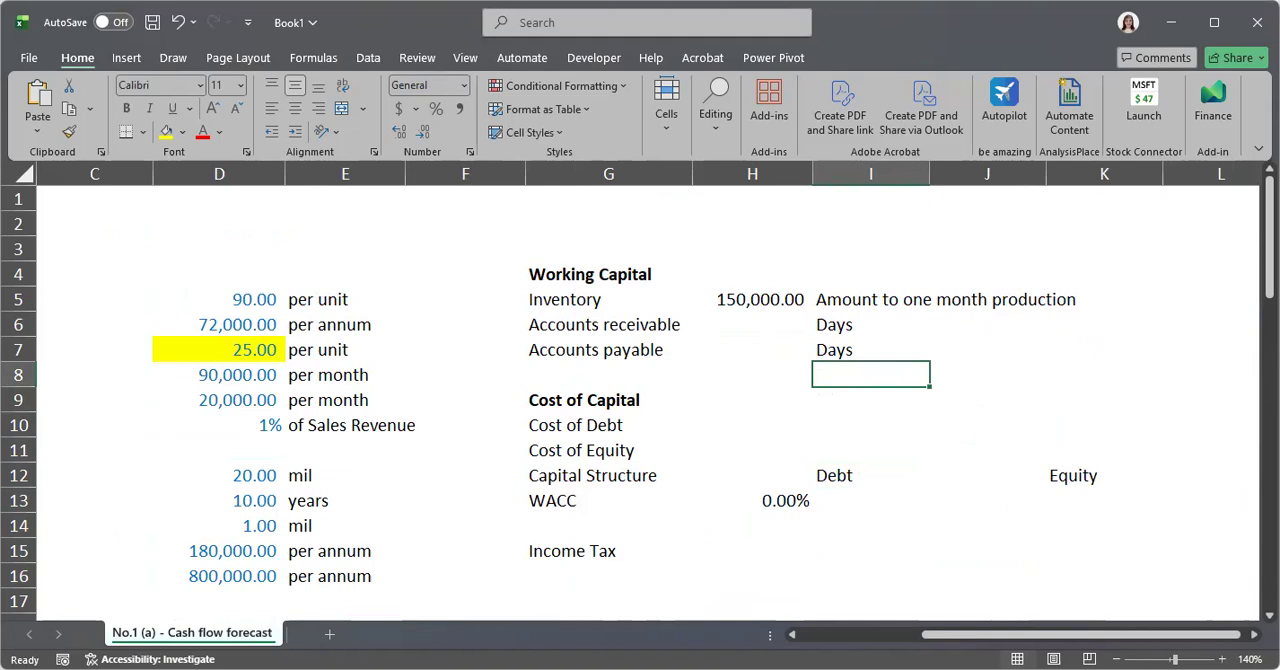
key("alt+Tab")
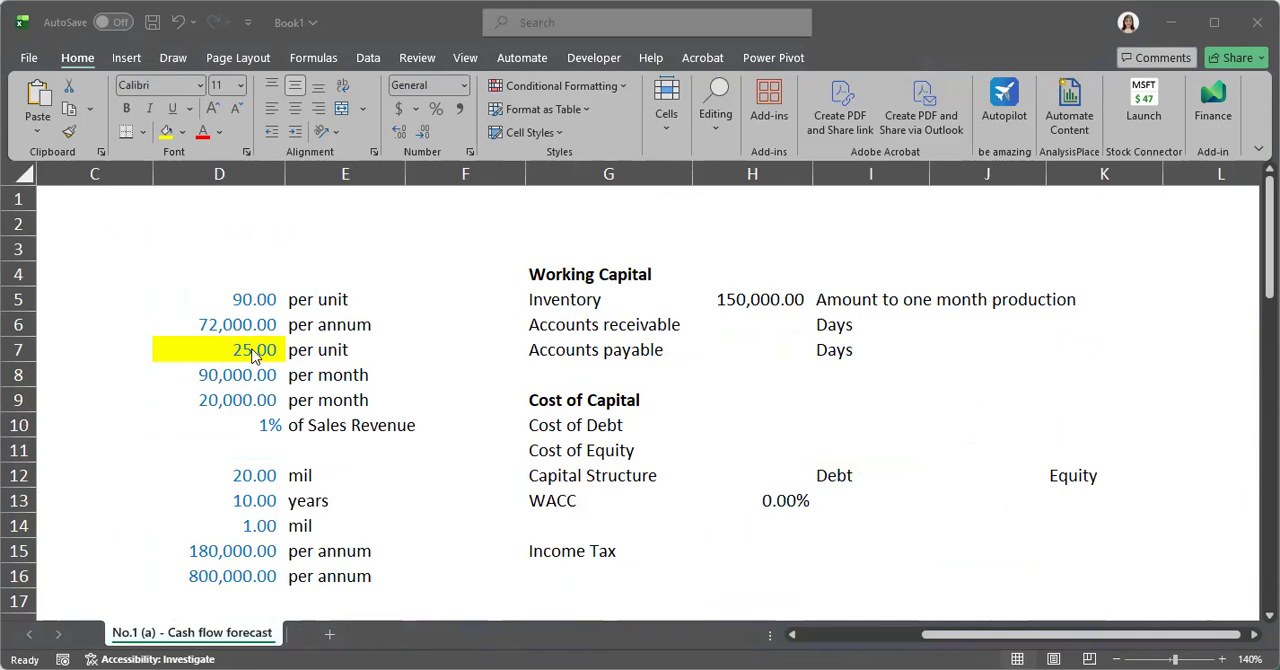
left_click(743, 323)
type("40")
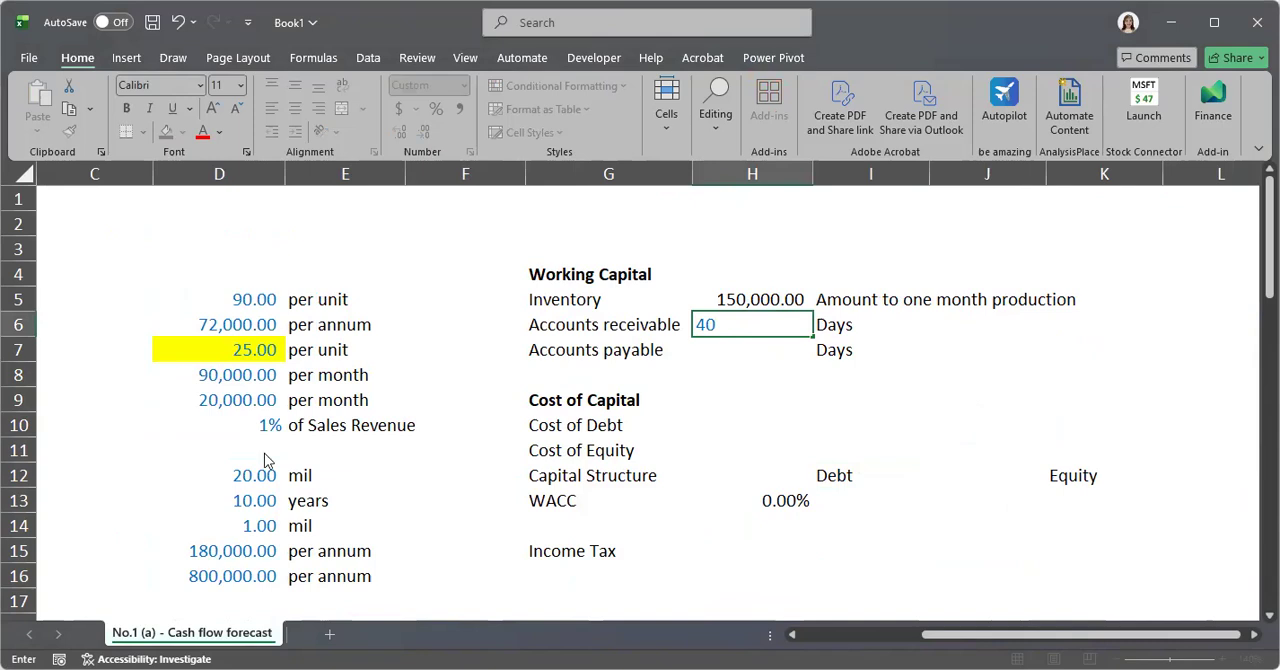
Enter 35 days for Accounts payable in cell H7
left_click(750, 352)
double_click(752, 347)
type("35")
key("Return")
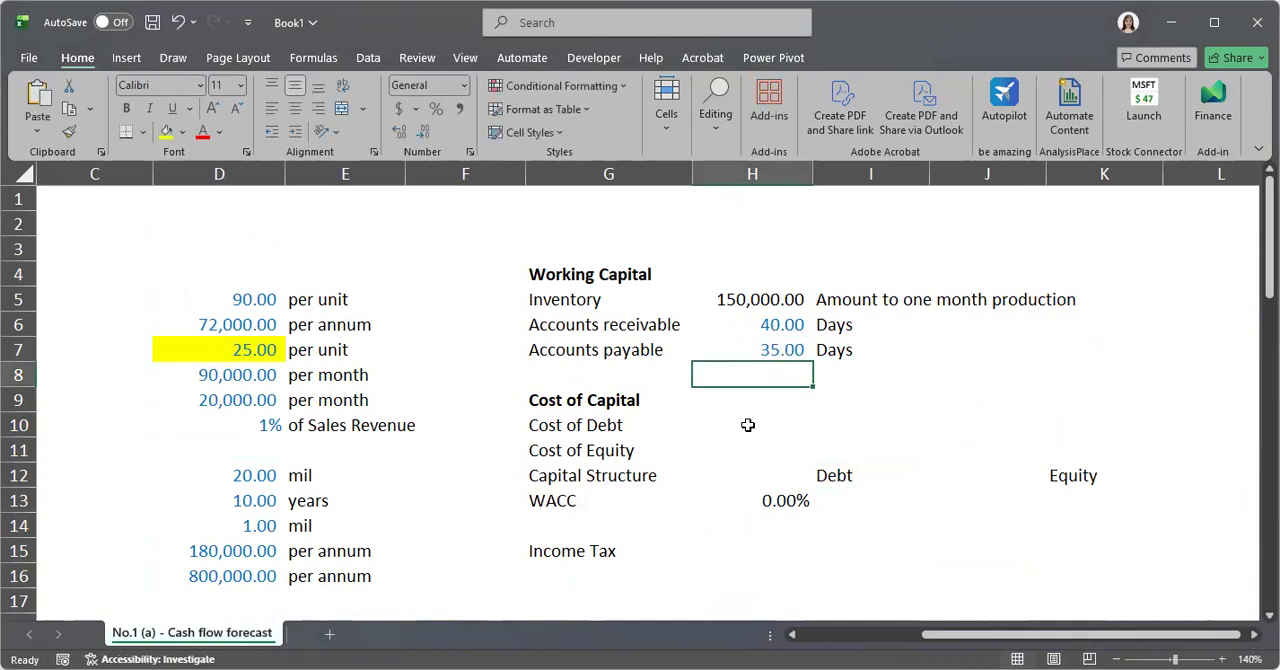
Set the debt share of the Capital Structure in cell H12 to 40%
key("Down")
key("Down")
key("Down")
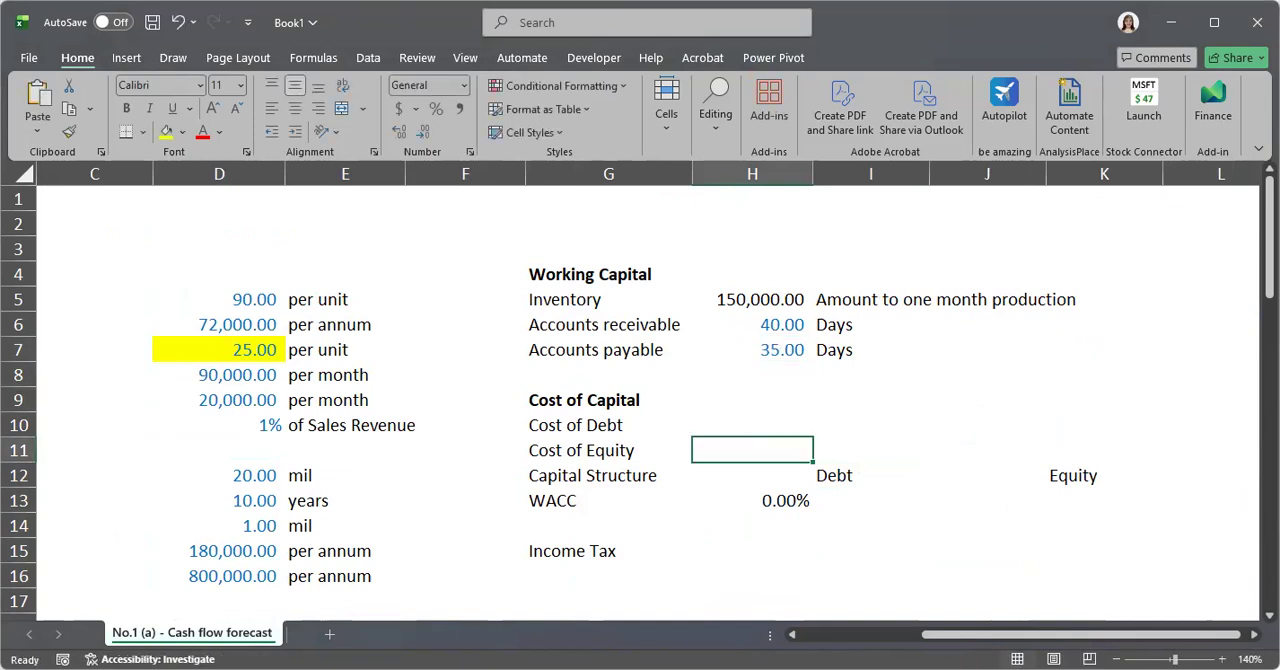
key("alt+Tab")
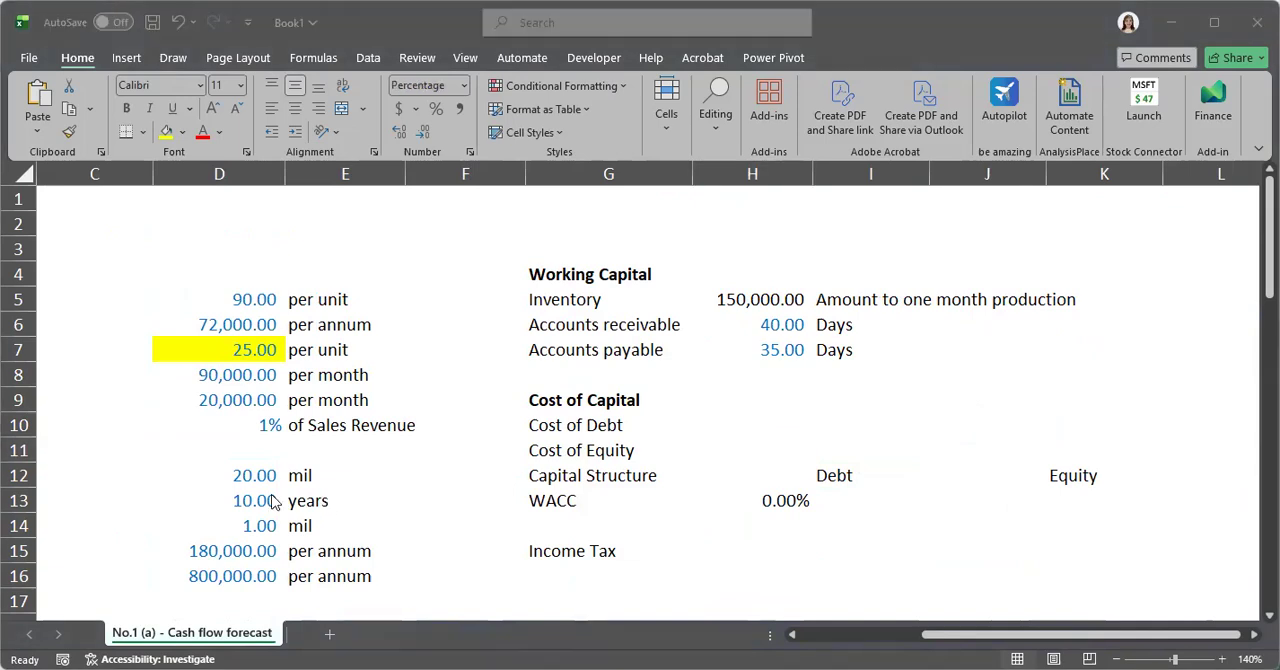
key("alt+Tab")
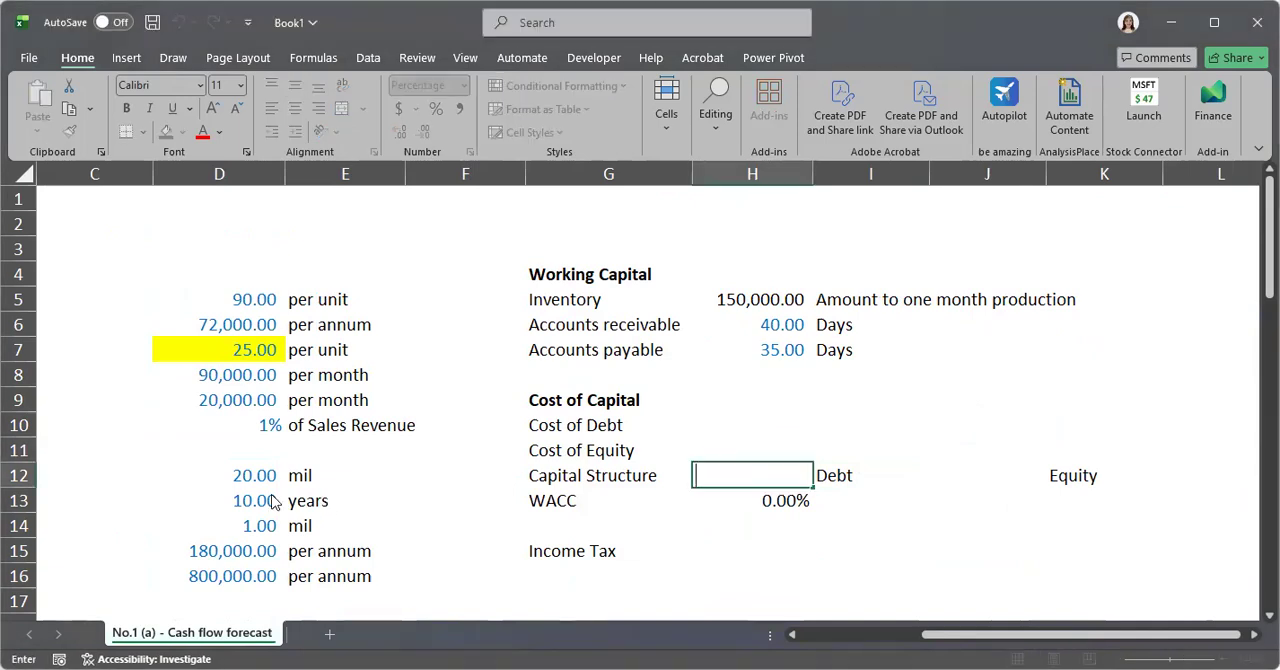
type("40%")
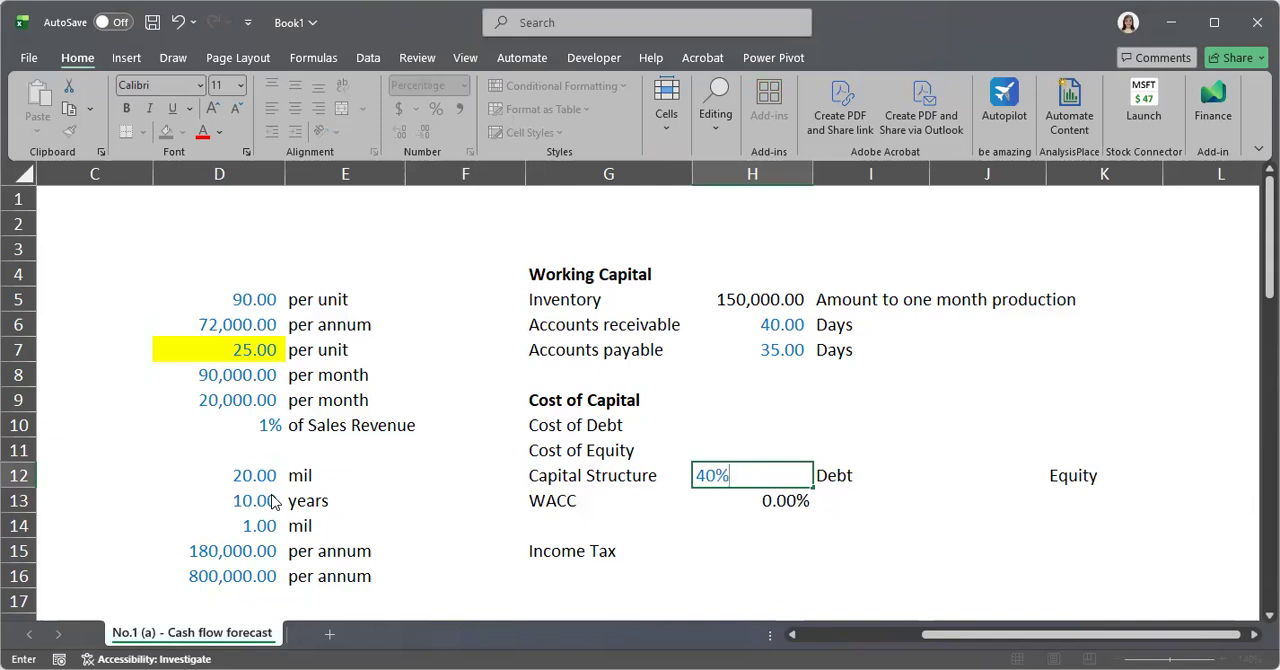
key("Return")
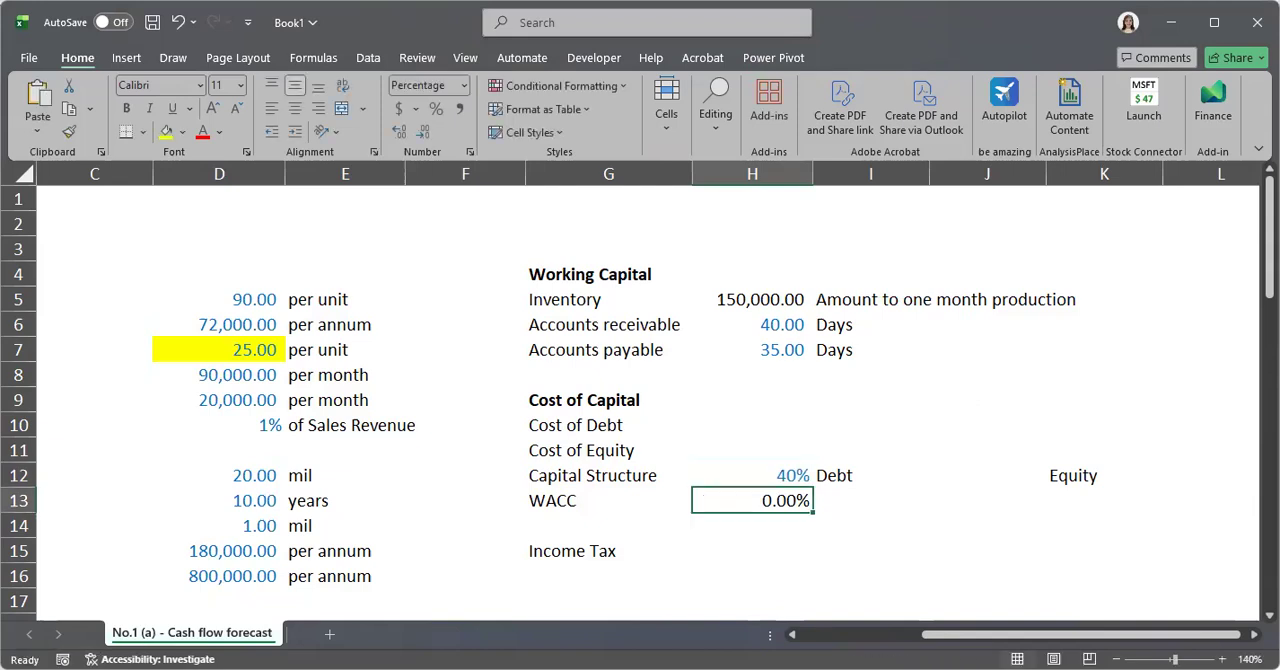
Set the equity share of the Capital Structure in cell J12 to 60%
key("alt+Tab")
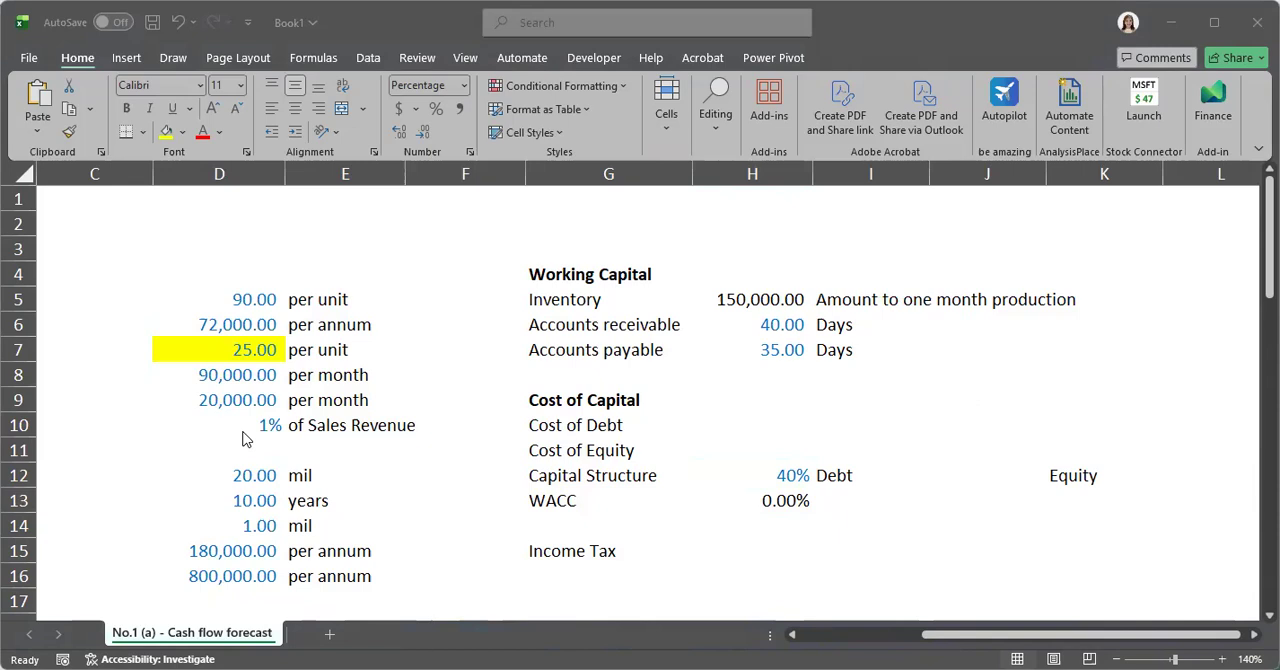
key("alt+Tab")
key("F2")
type("60%")
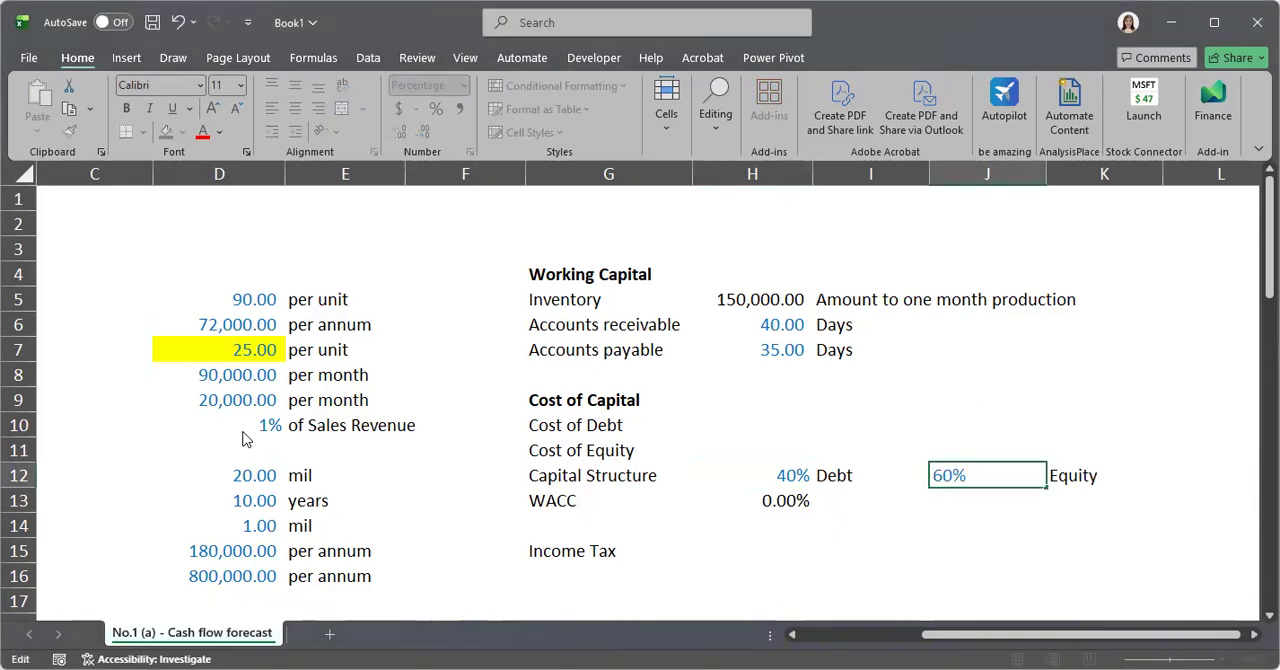
left_click(907, 565)
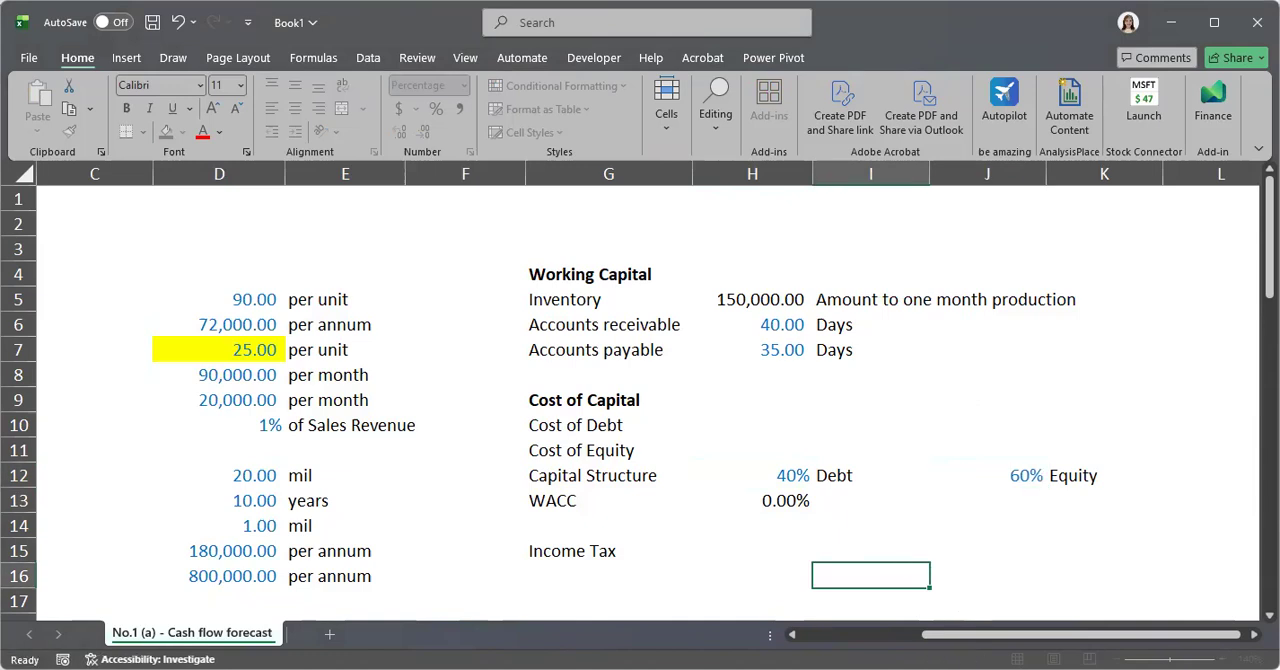
Enter an Income Tax rate of 18% in cell H15
scroll(1082, 628, "right", 1)
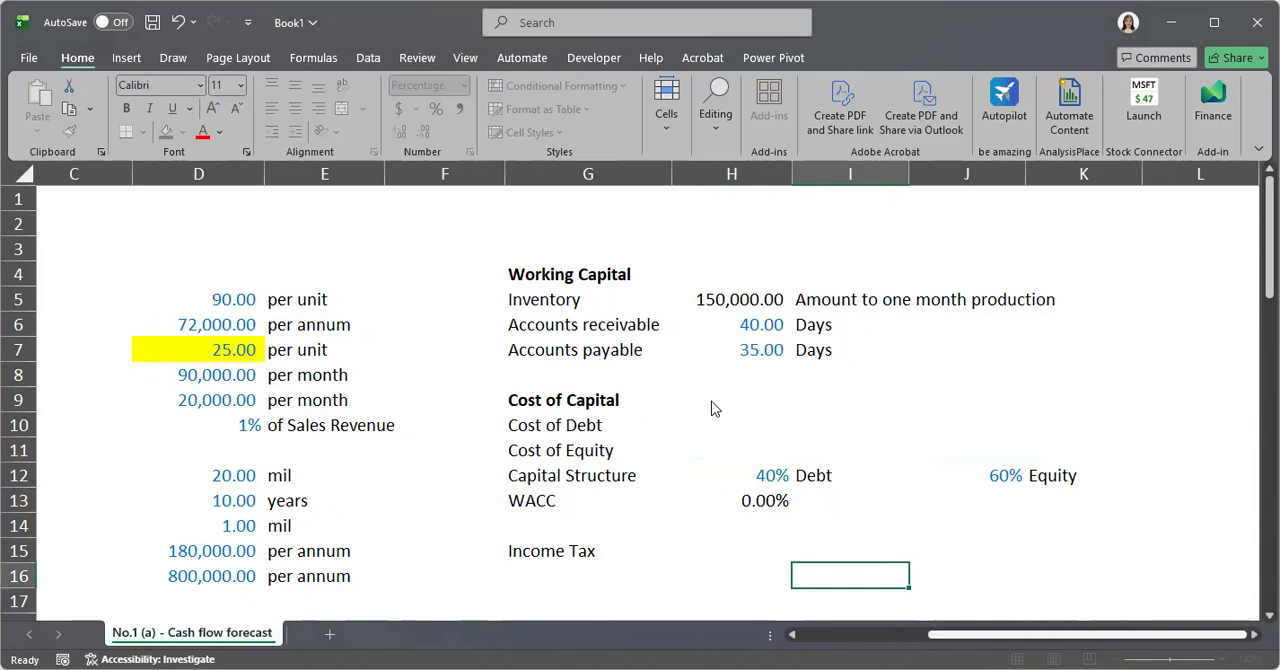
scroll(740, 403, "down", 2)
left_click(758, 403)
double_click(758, 403)
type("18%")
key("Return")
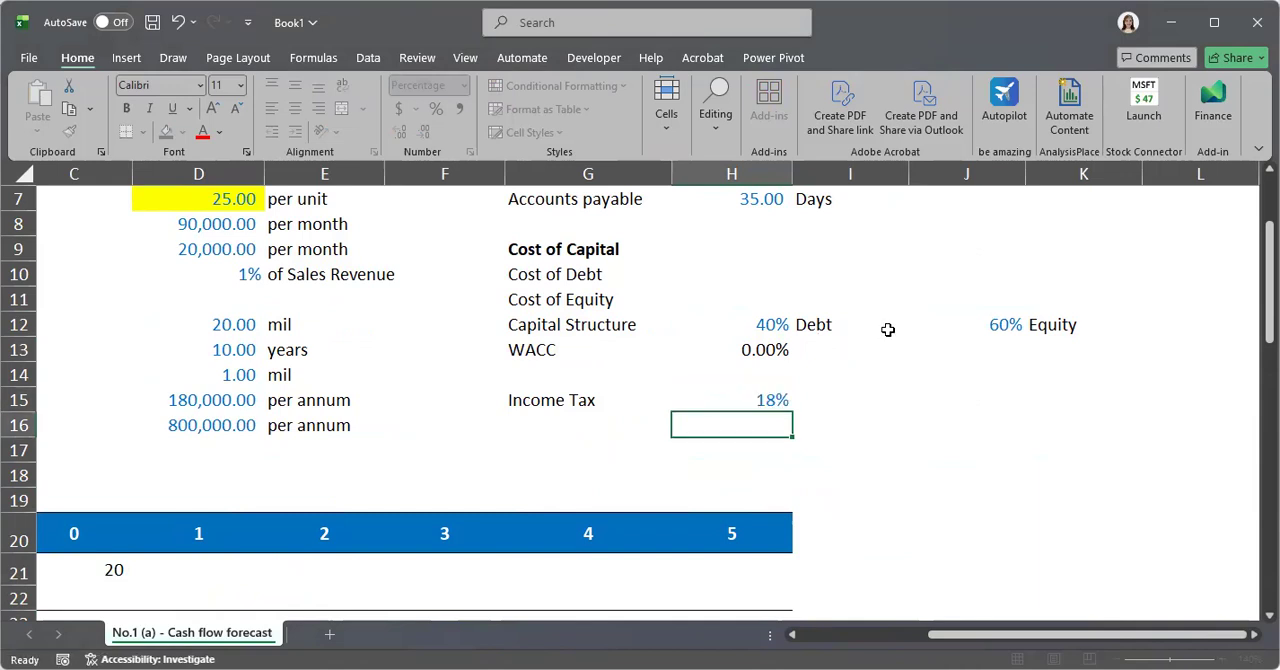
Enter a Cost of Debt of 10% in cell H10 of the Cost of Capital section
left_click(722, 350)
scroll(722, 350, "up", 1)
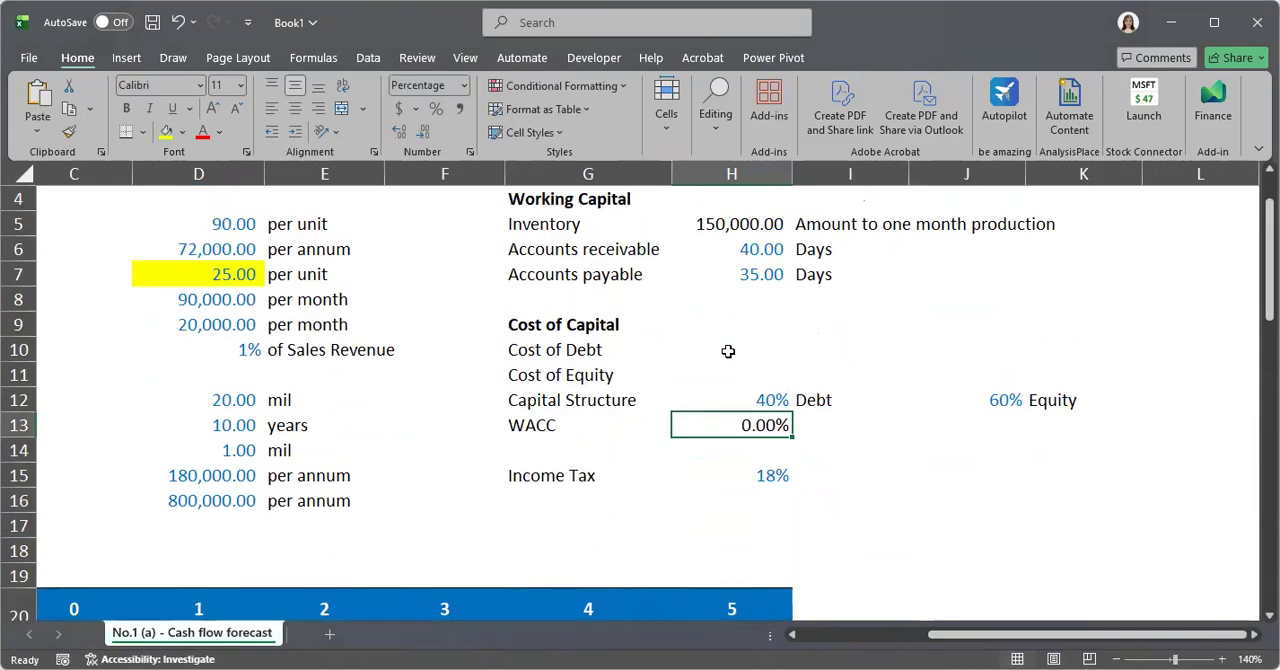
key("Up")
key("Up")
key("Right")
key("Right")
scroll(728, 351, "up", 1)
left_click(802, 375)
left_click(714, 424)
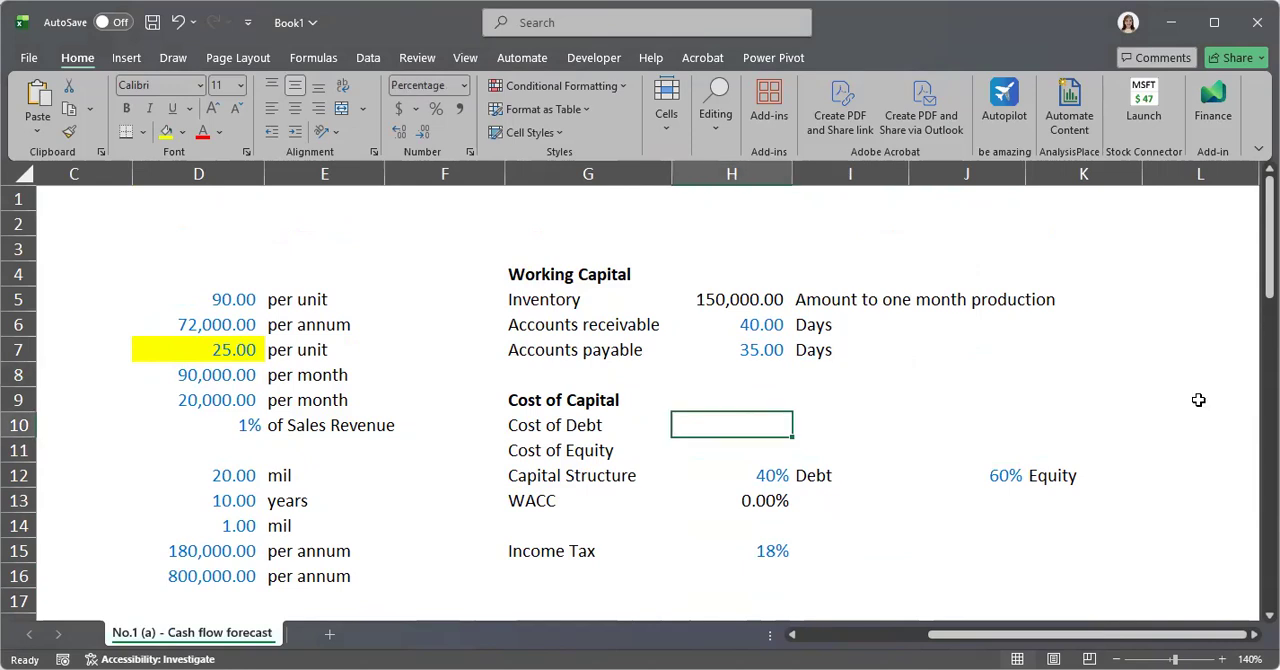
key("alt+Tab")
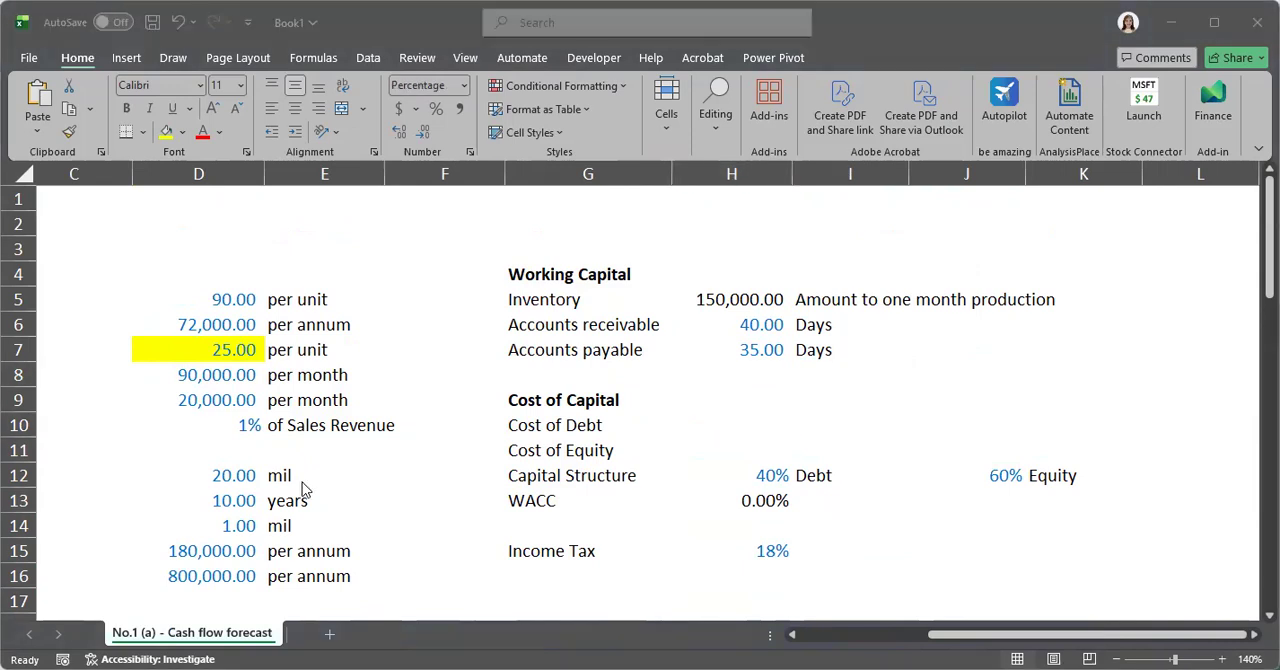
key("alt+Tab")
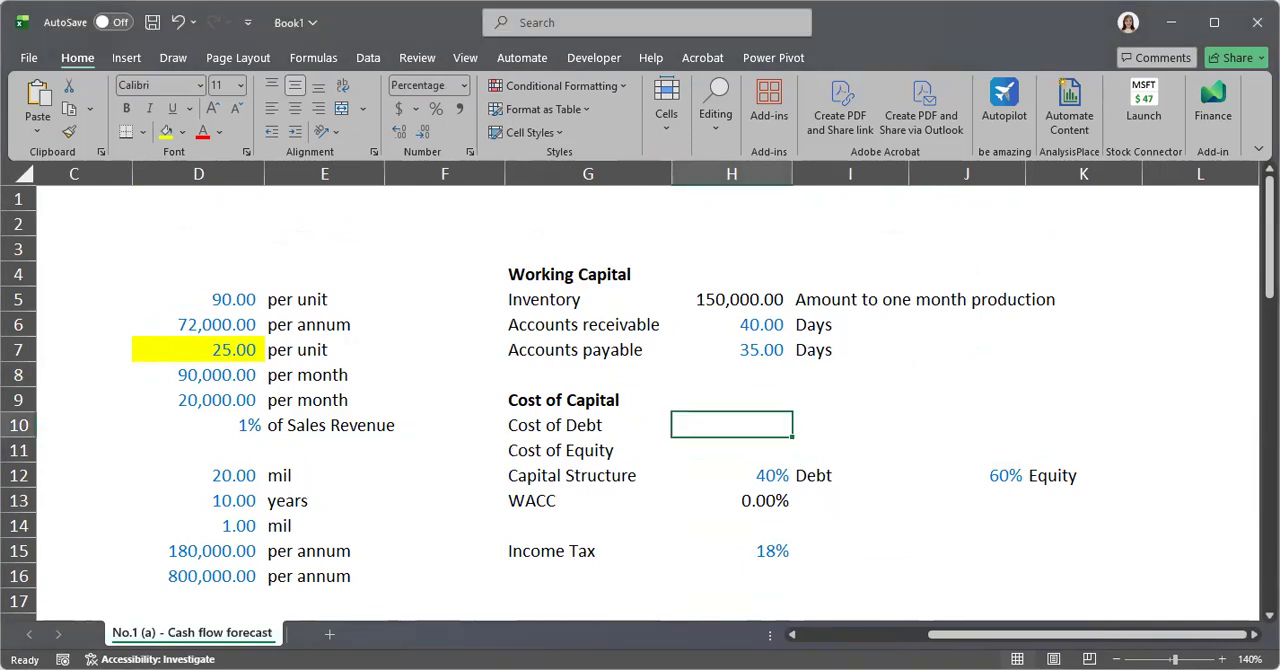
key("alt+Tab")
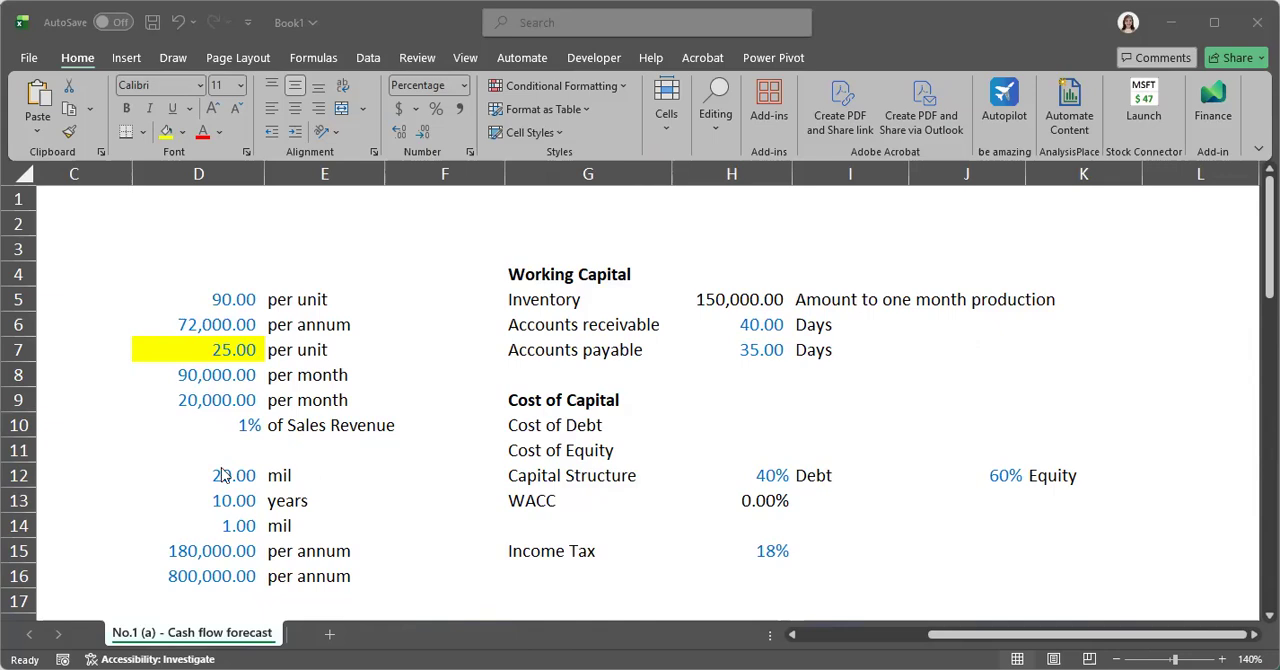
left_click(774, 422)
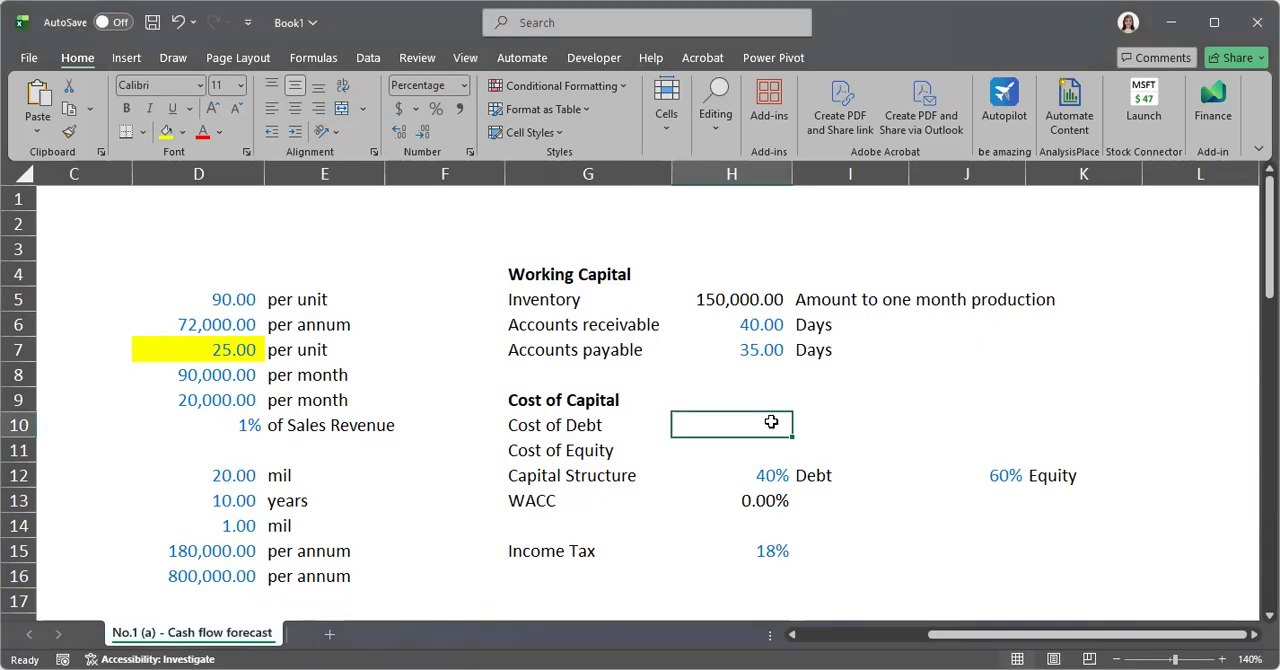
double_click(774, 422)
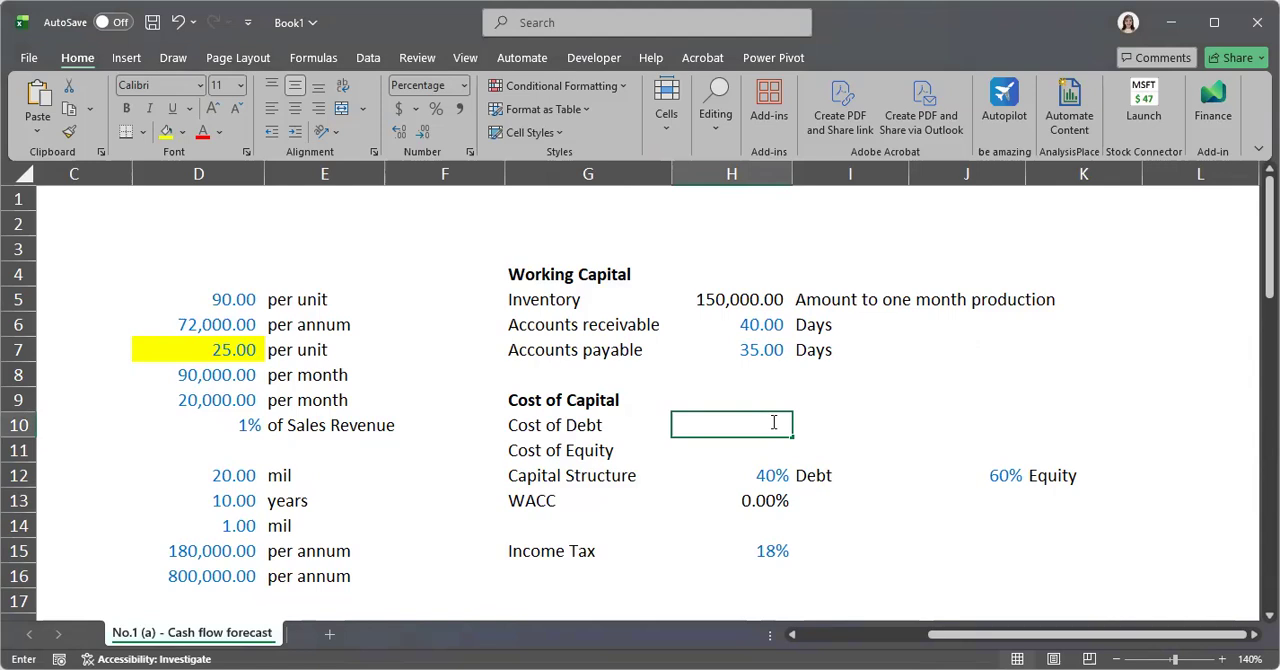
type("10")
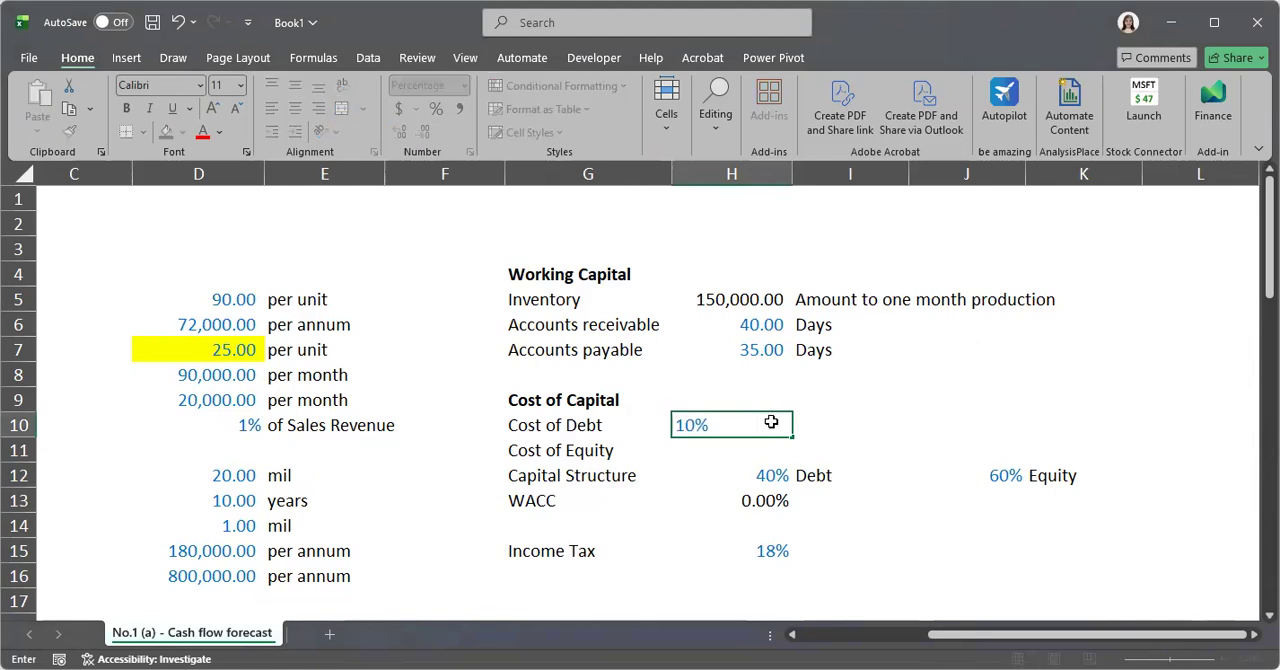
key("Return")
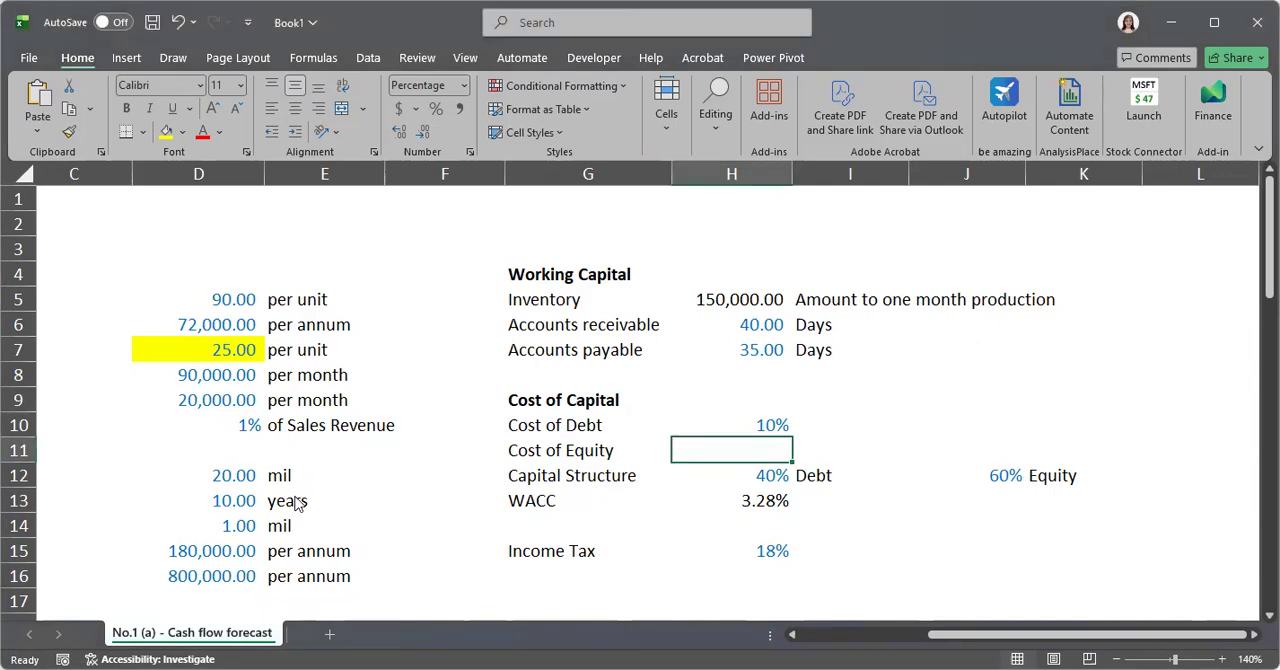
Enter a Cost of Equity of 18% in cell H11
key("F2")
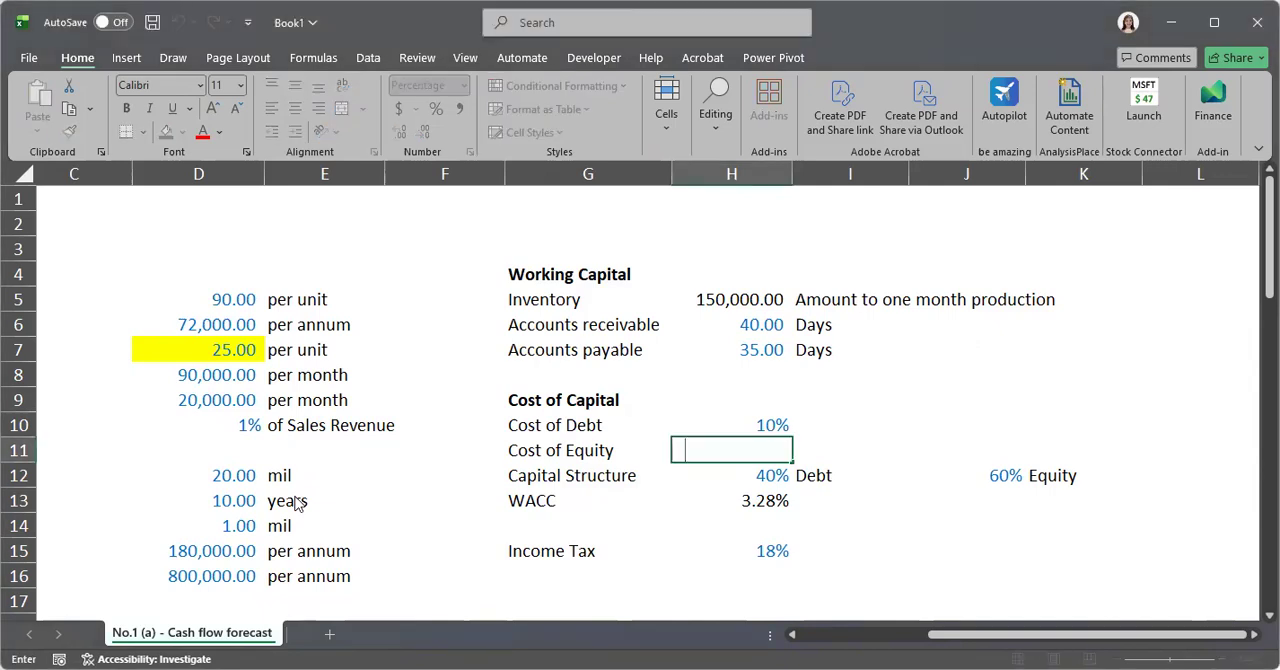
type("18%")
left_click(699, 510)
Review the WACC in cell H13 together with its inputs: Cost of Debt, Cost of Equity, Capital Structure and Income Tax
left_click(591, 502)
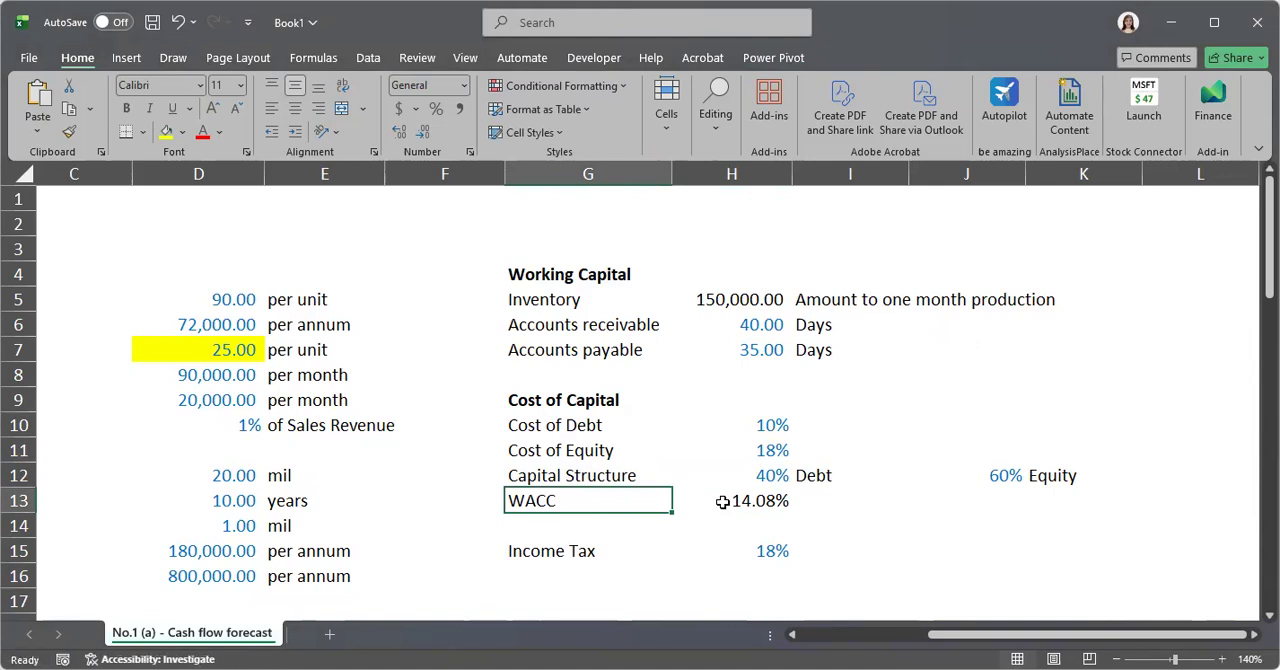
left_click(722, 502)
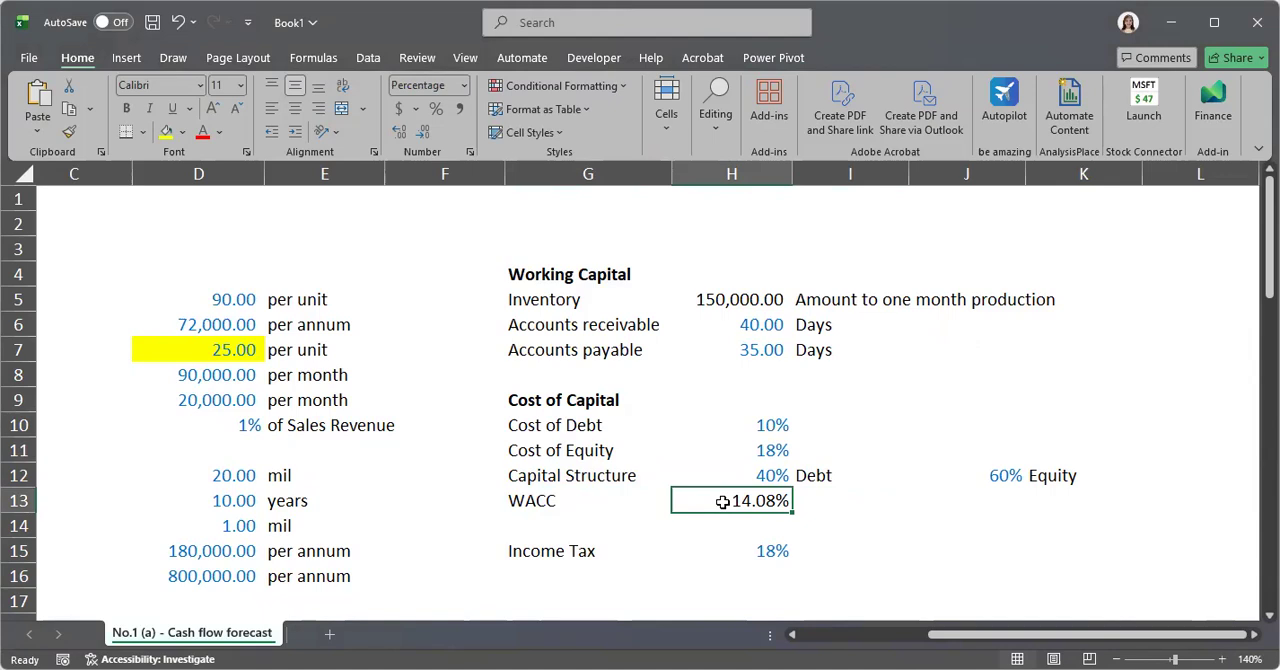
left_click(574, 501)
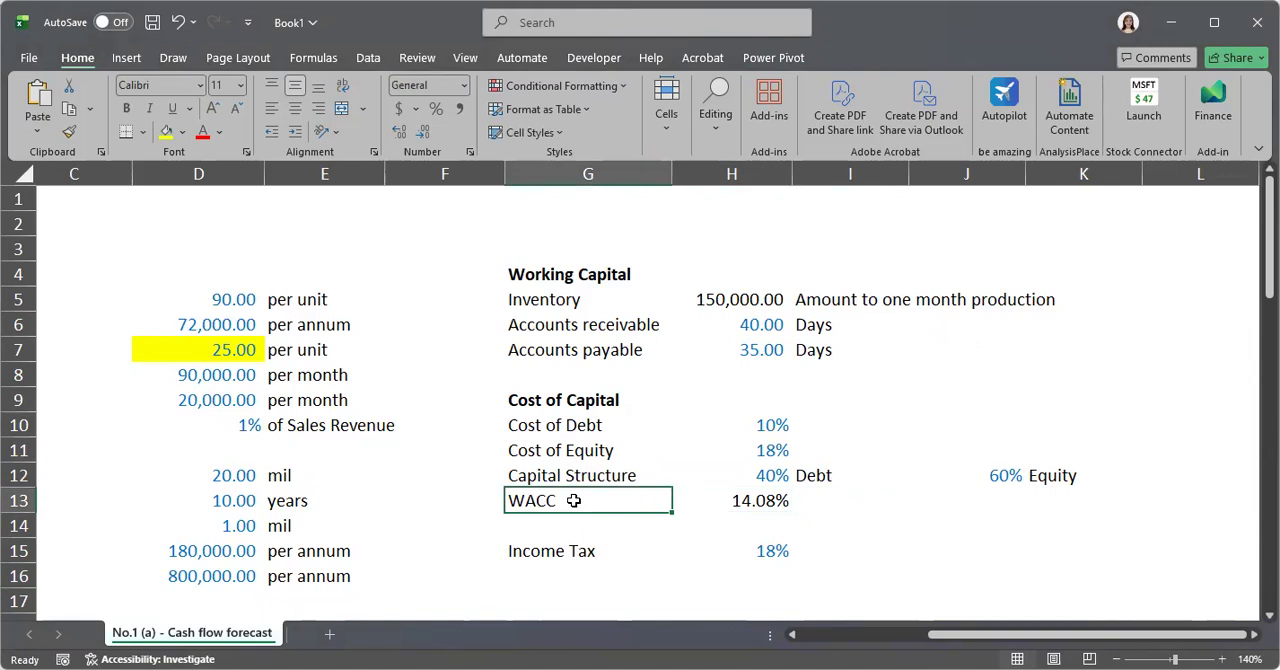
left_click(614, 427)
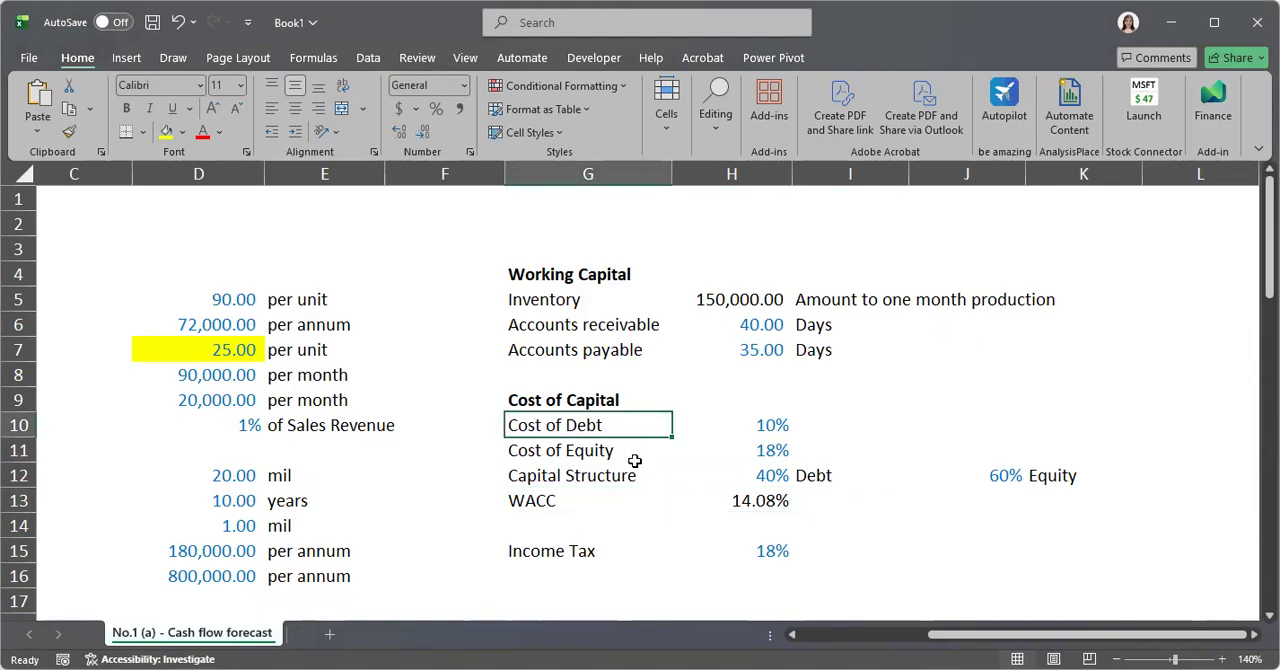
left_click(627, 451)
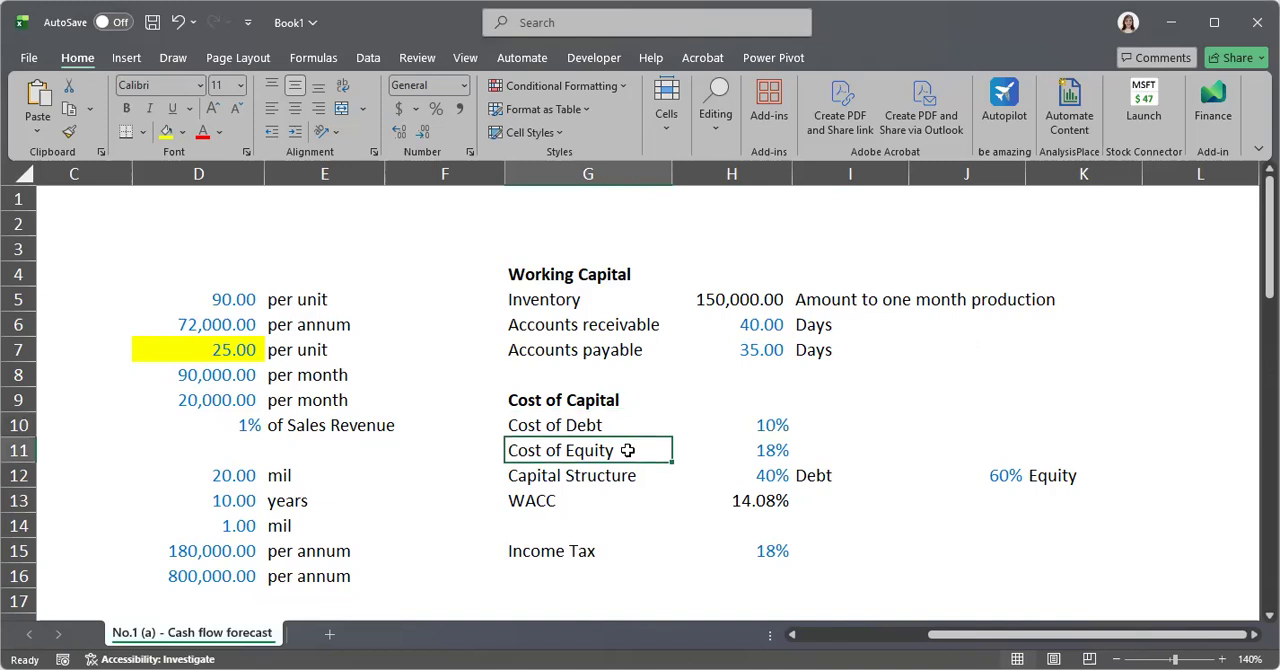
left_click(638, 476)
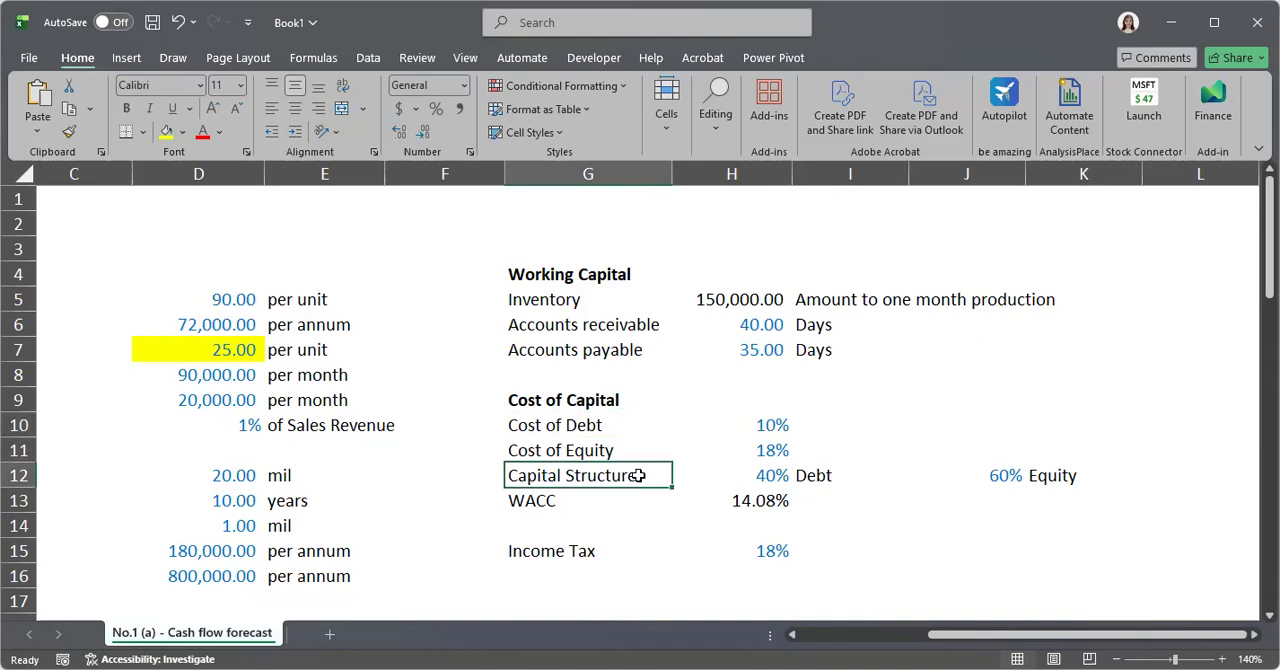
left_click(604, 553)
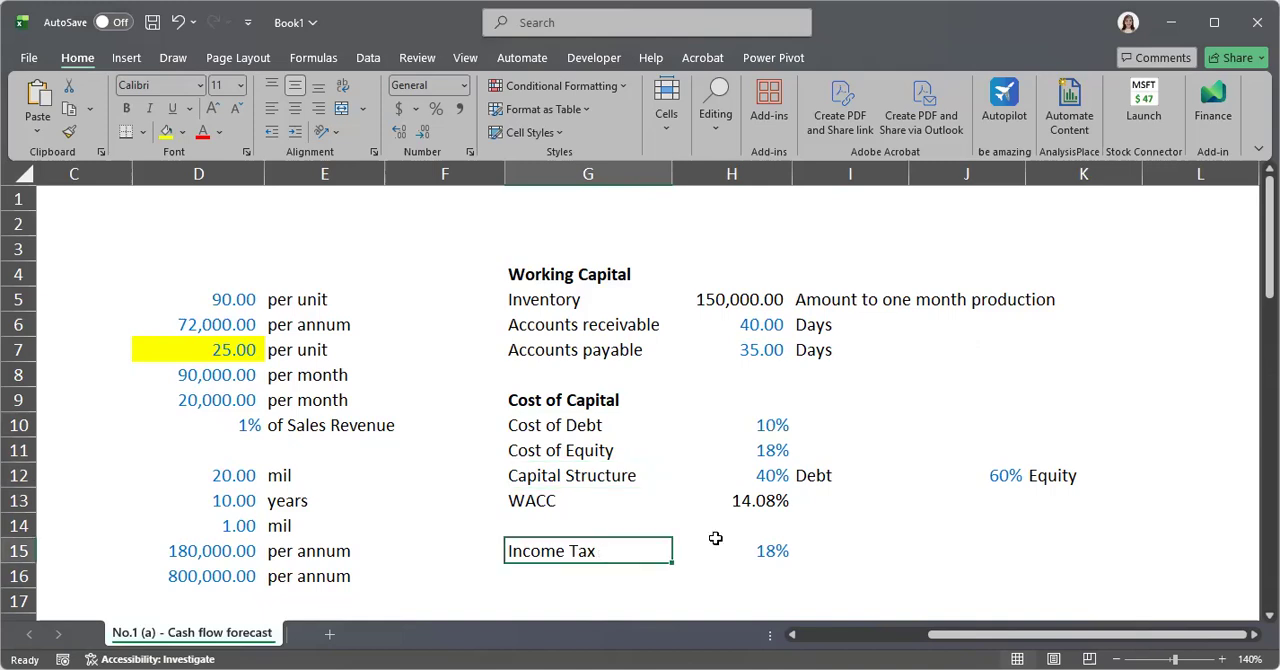
key("Up")
key("Up")
key("Right")
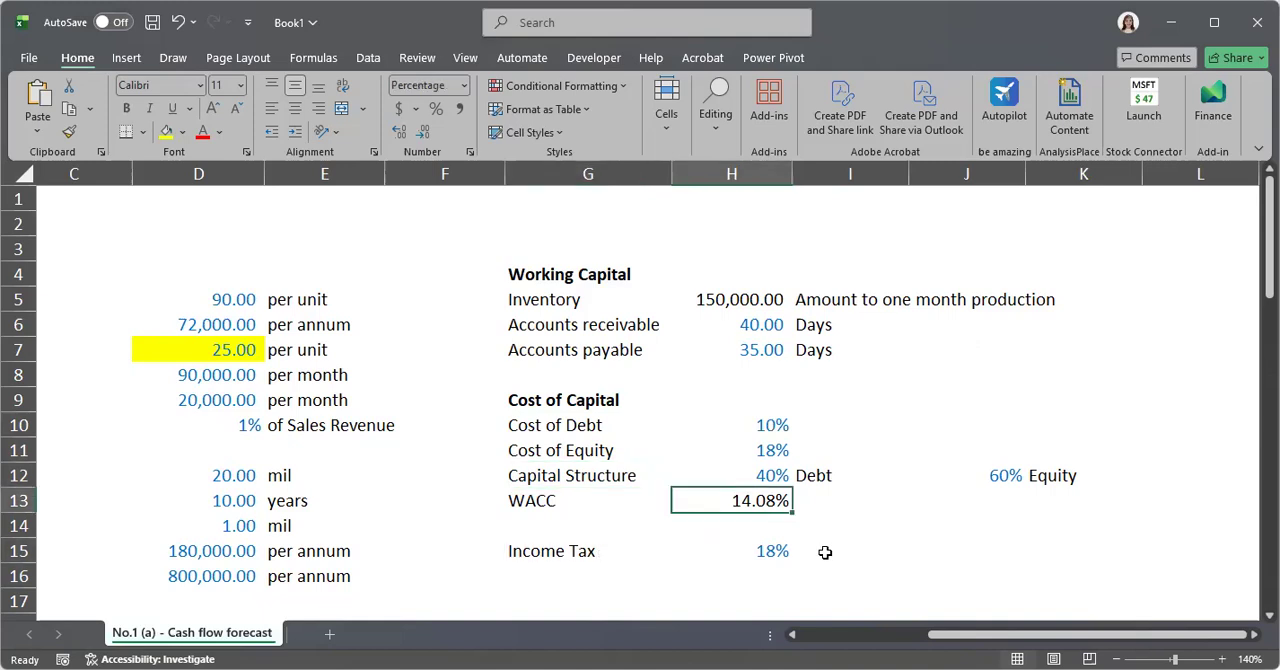